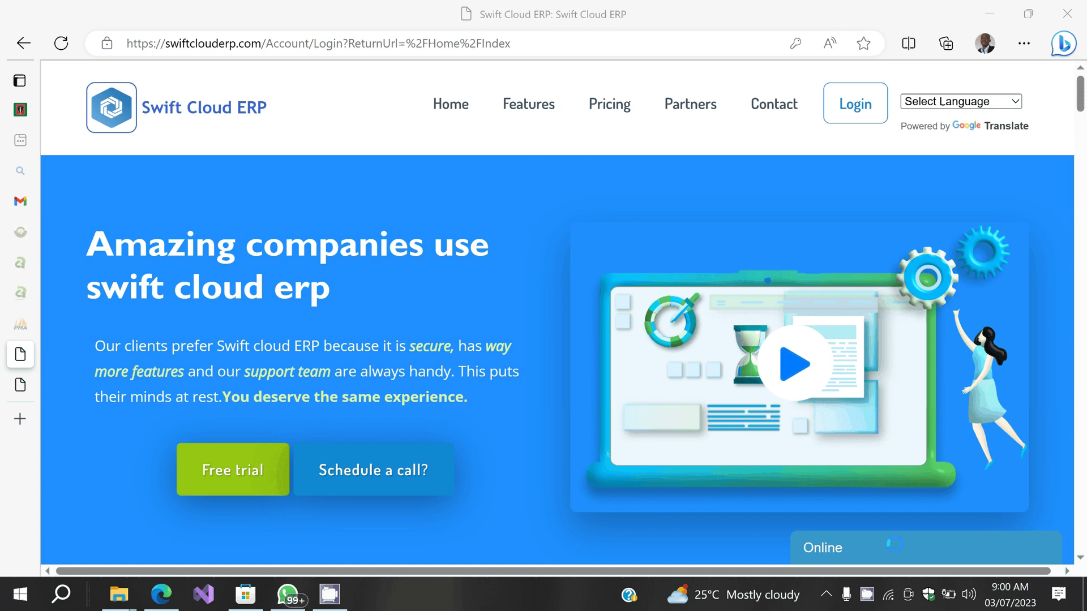
- Log in with the prefilled demo credentials and enter the Head office branch
{"action": "left_click", "coordinate": [840, 90]}
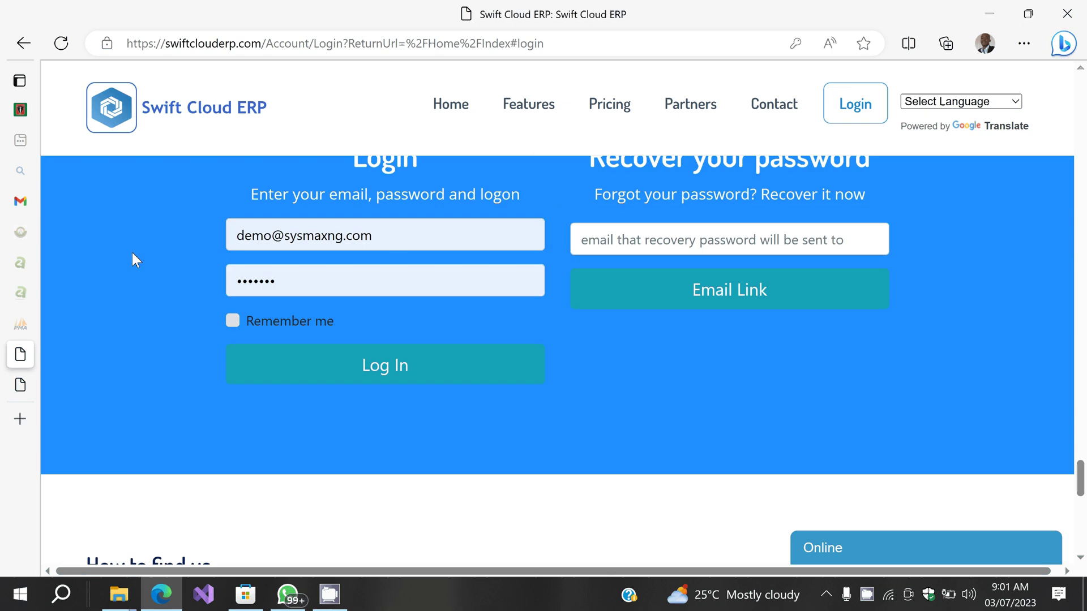
{"action": "scroll", "coordinate": [147, 257], "scroll_direction": "up", "scroll_amount": 1}
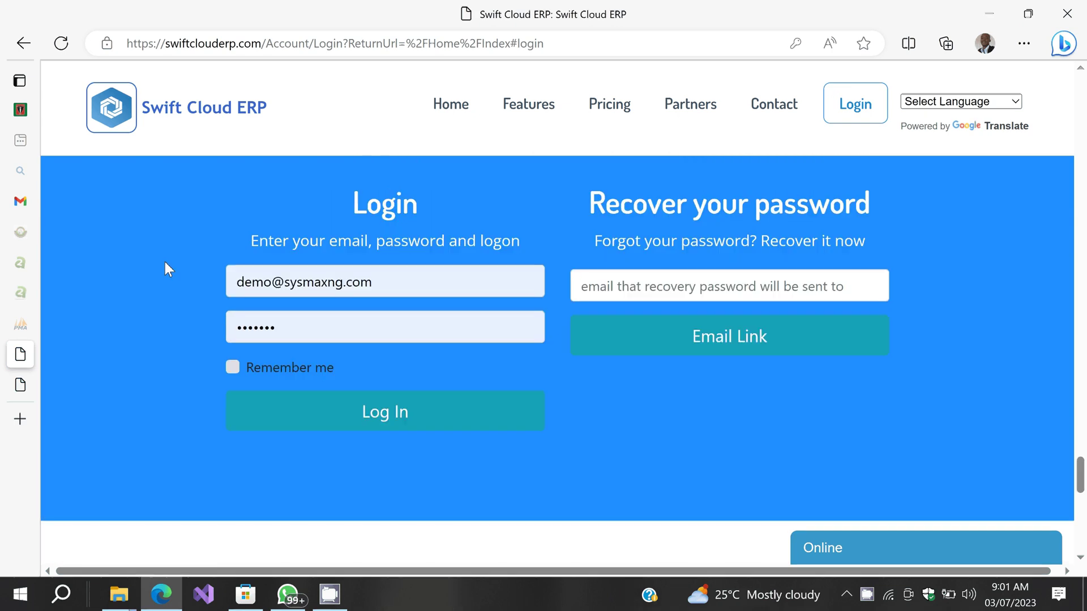
{"action": "scroll", "coordinate": [165, 262], "scroll_direction": "up", "scroll_amount": 1}
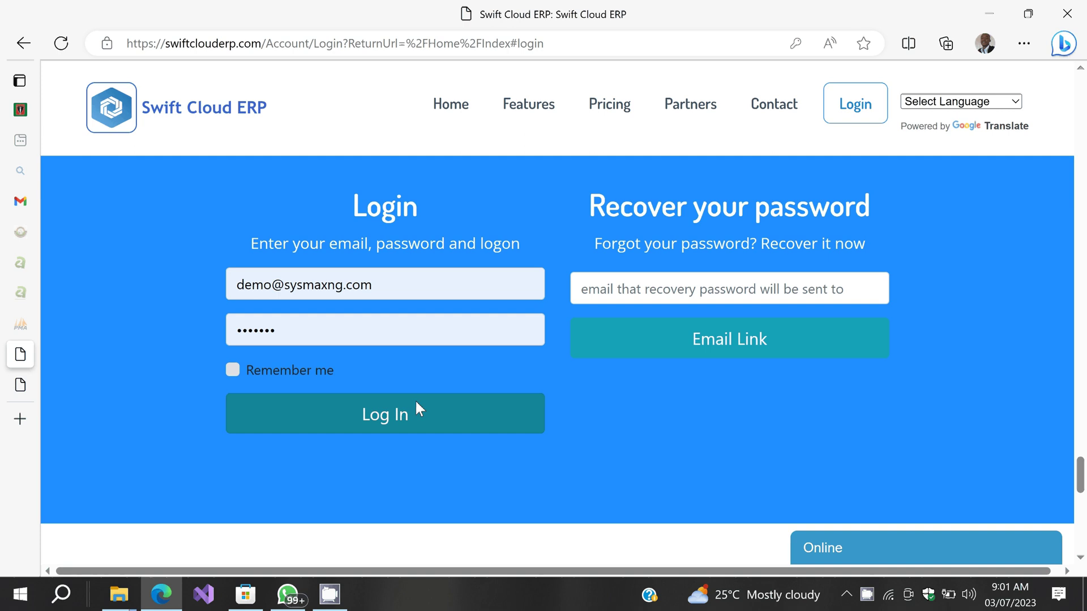
{"action": "left_click", "coordinate": [379, 424]}
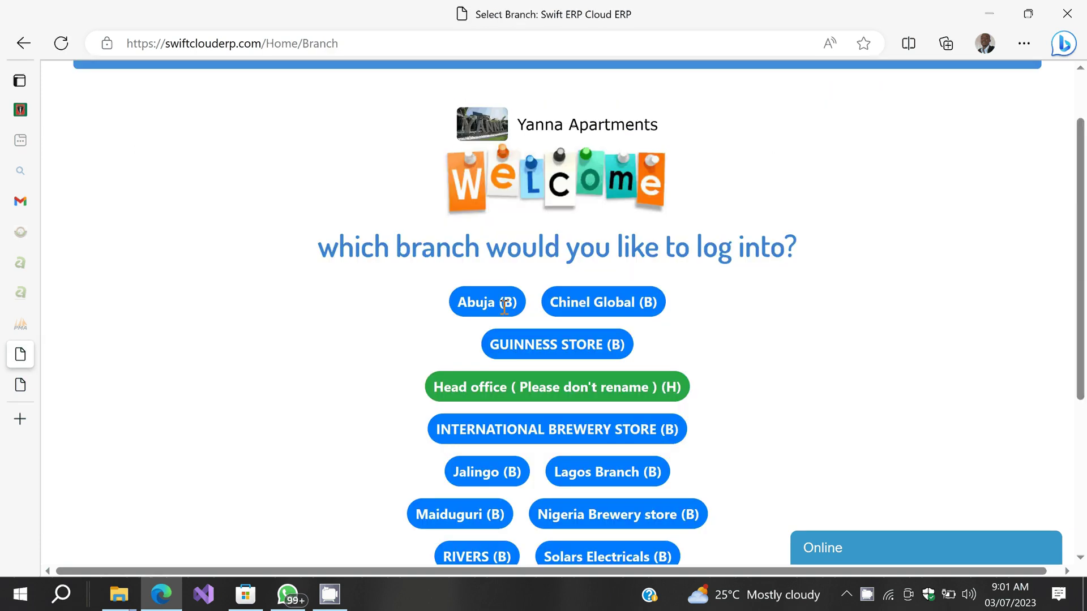
{"action": "left_click", "coordinate": [496, 394]}
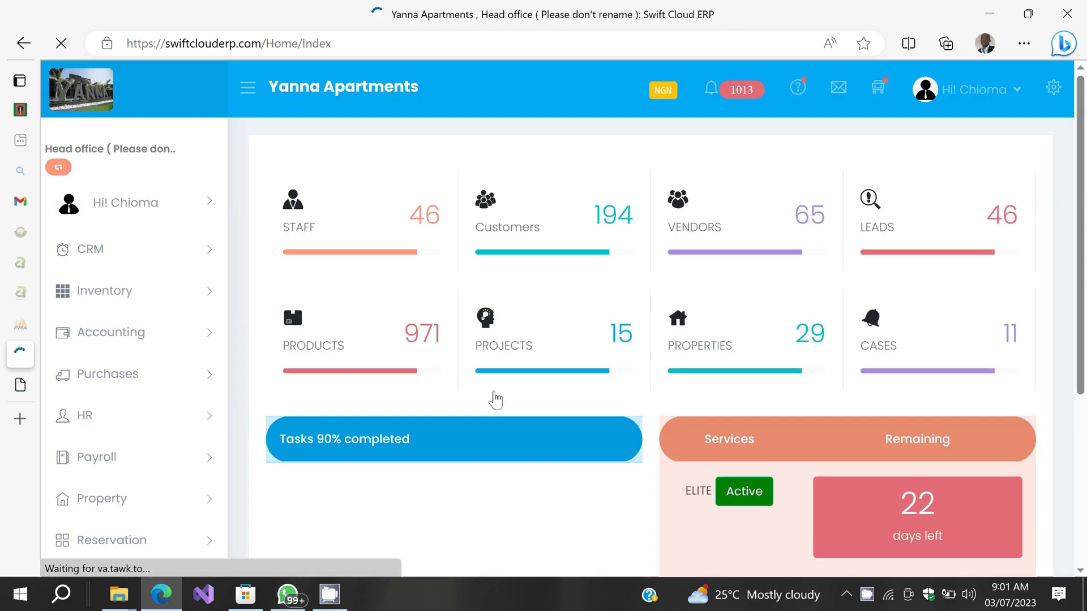
- Look through the available modules and open the customer accounts list of the Banking module
{"action": "scroll", "coordinate": [86, 325], "scroll_direction": "down", "scroll_amount": 5}
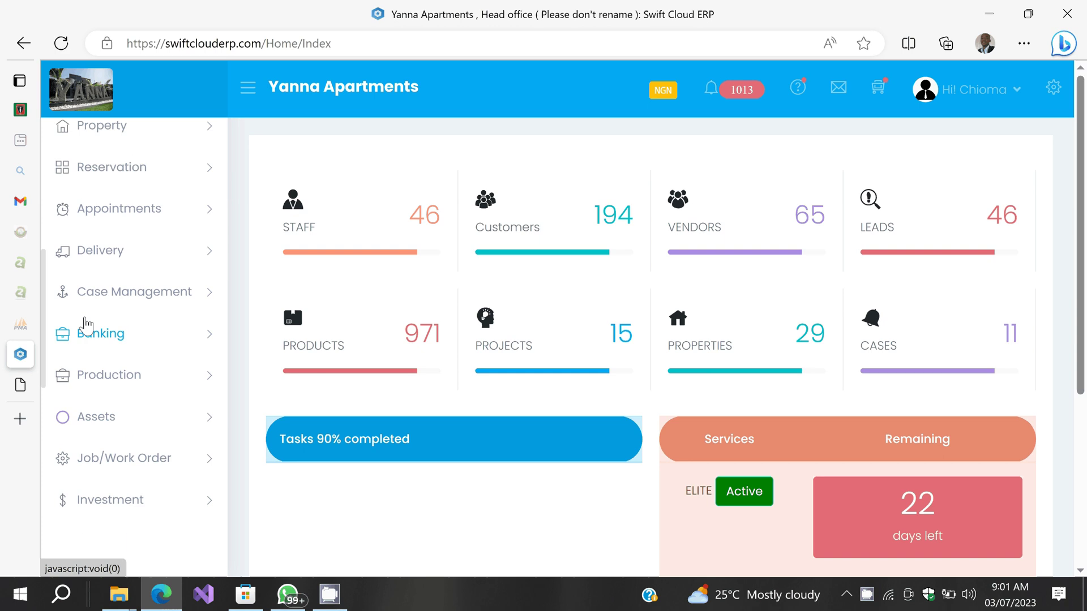
{"action": "scroll", "coordinate": [86, 325], "scroll_direction": "down", "scroll_amount": 3}
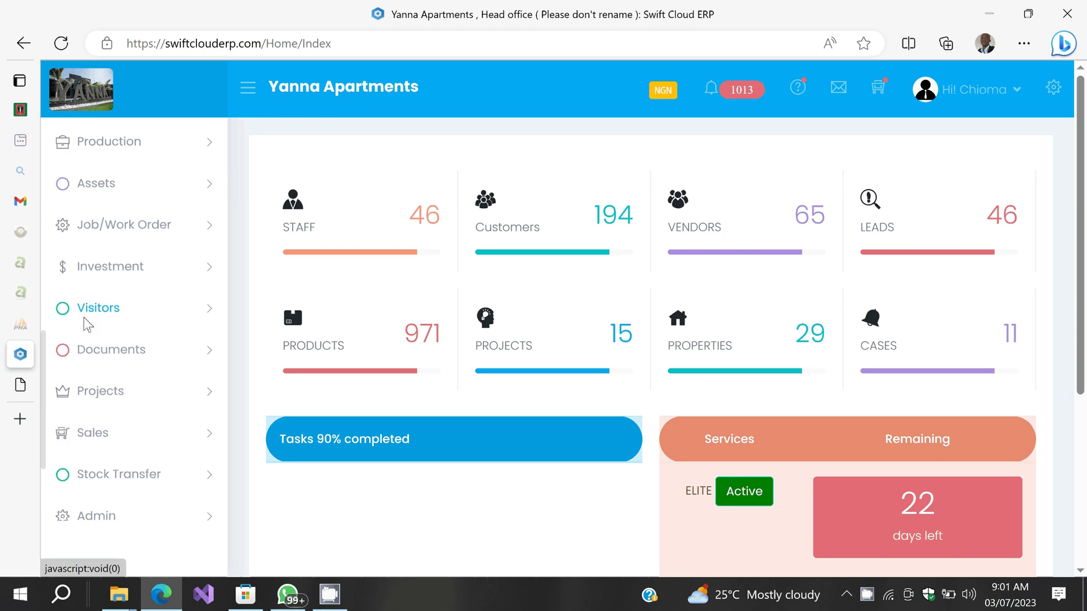
{"action": "scroll", "coordinate": [94, 362], "scroll_direction": "up", "scroll_amount": 1}
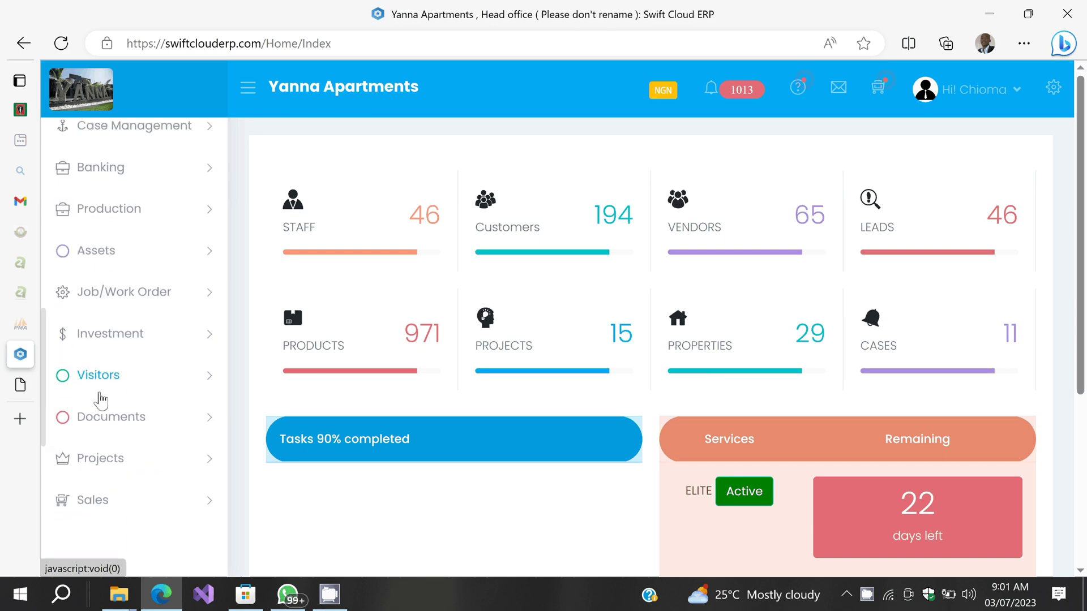
{"action": "scroll", "coordinate": [101, 401], "scroll_direction": "down", "scroll_amount": 3}
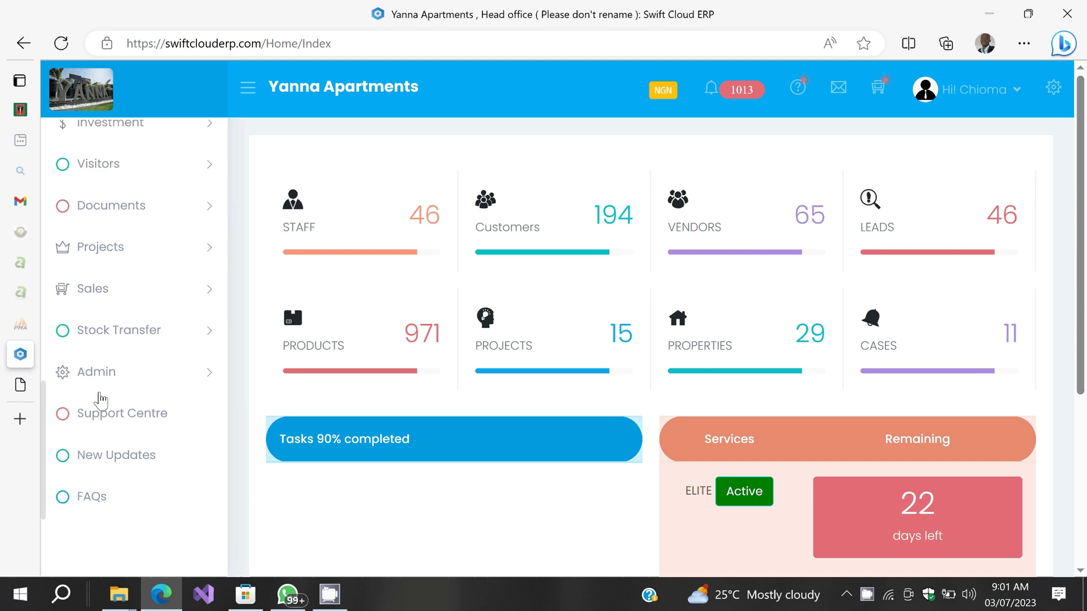
{"action": "scroll", "coordinate": [101, 400], "scroll_direction": "up", "scroll_amount": 4}
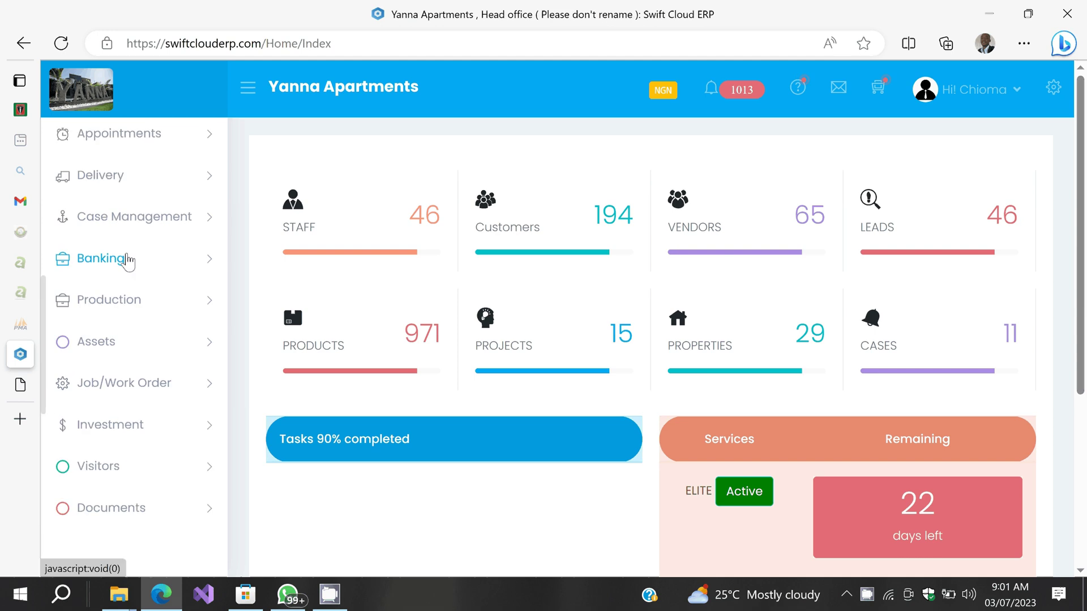
{"action": "left_click", "coordinate": [128, 260]}
{"action": "left_click", "coordinate": [111, 298]}
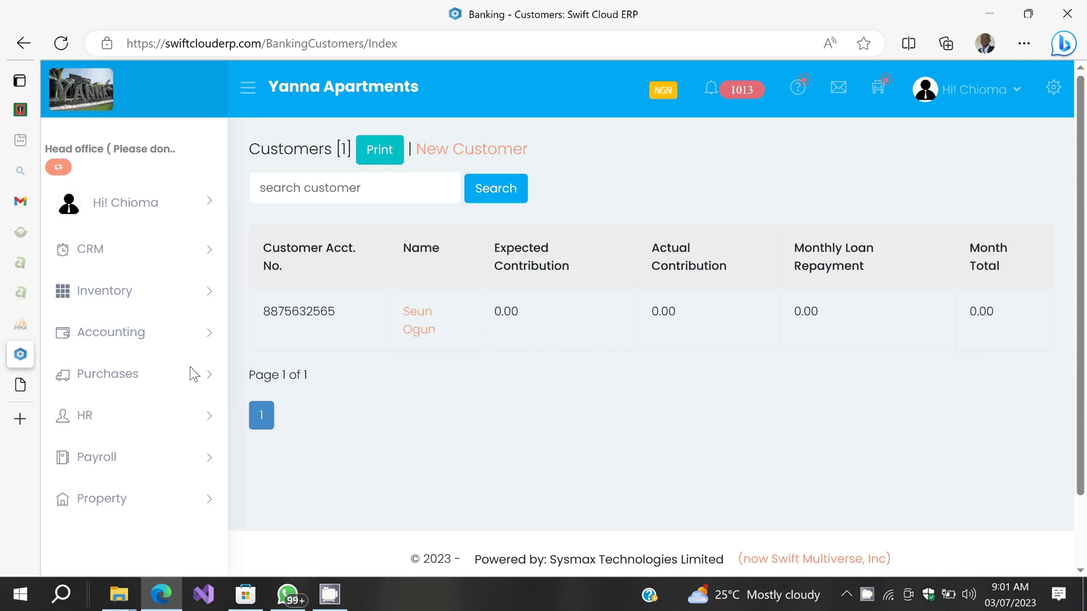
- Open the list of Savings Types in the Banking module
{"action": "scroll", "coordinate": [119, 391], "scroll_direction": "down", "scroll_amount": 6}
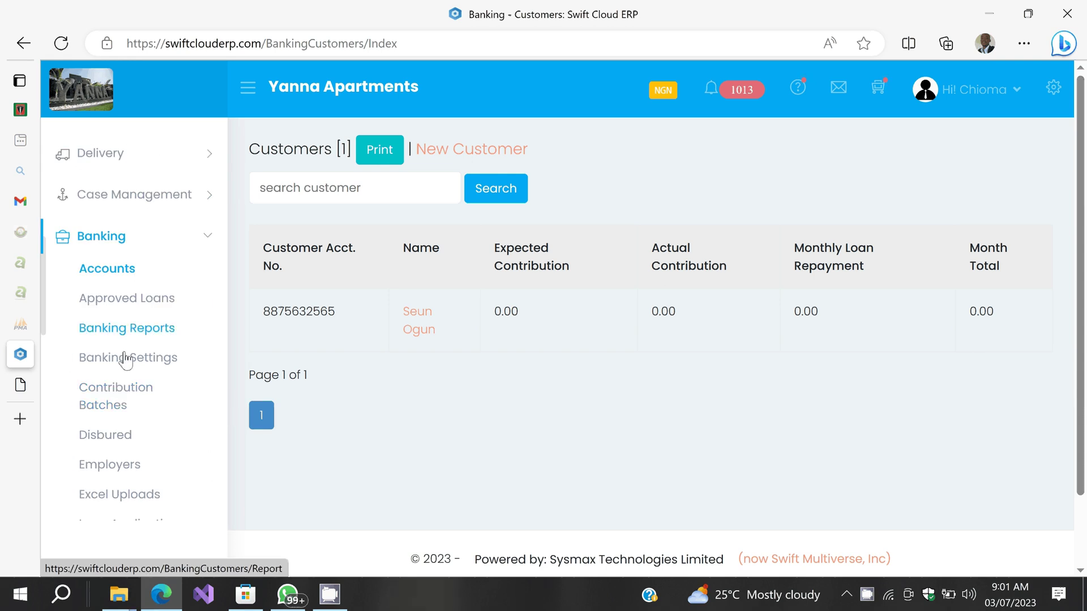
{"action": "scroll", "coordinate": [119, 385], "scroll_direction": "down", "scroll_amount": 3}
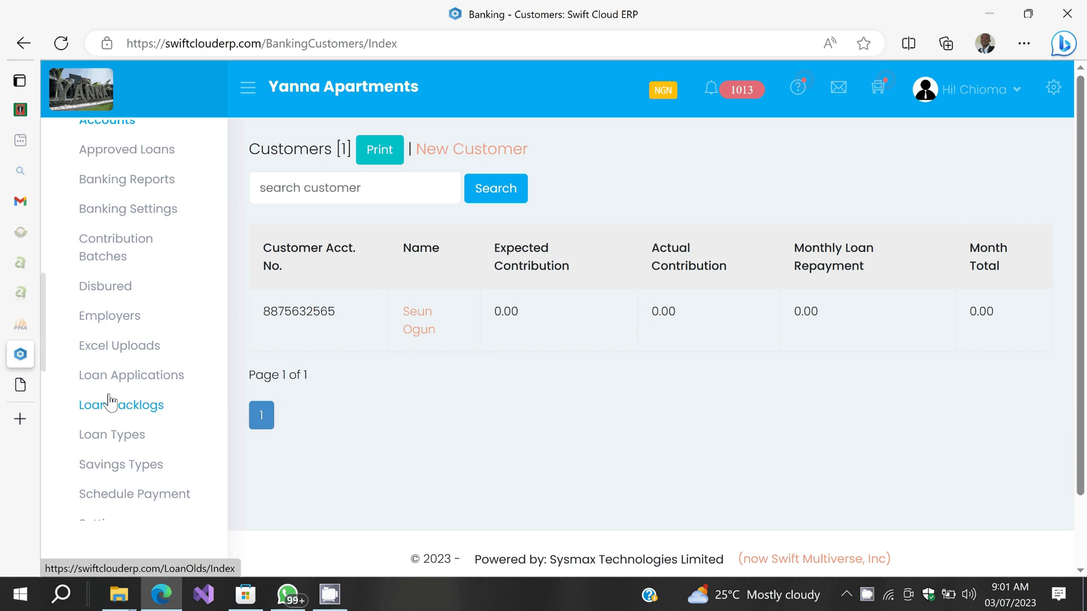
{"action": "scroll", "coordinate": [114, 441], "scroll_direction": "down", "scroll_amount": 1}
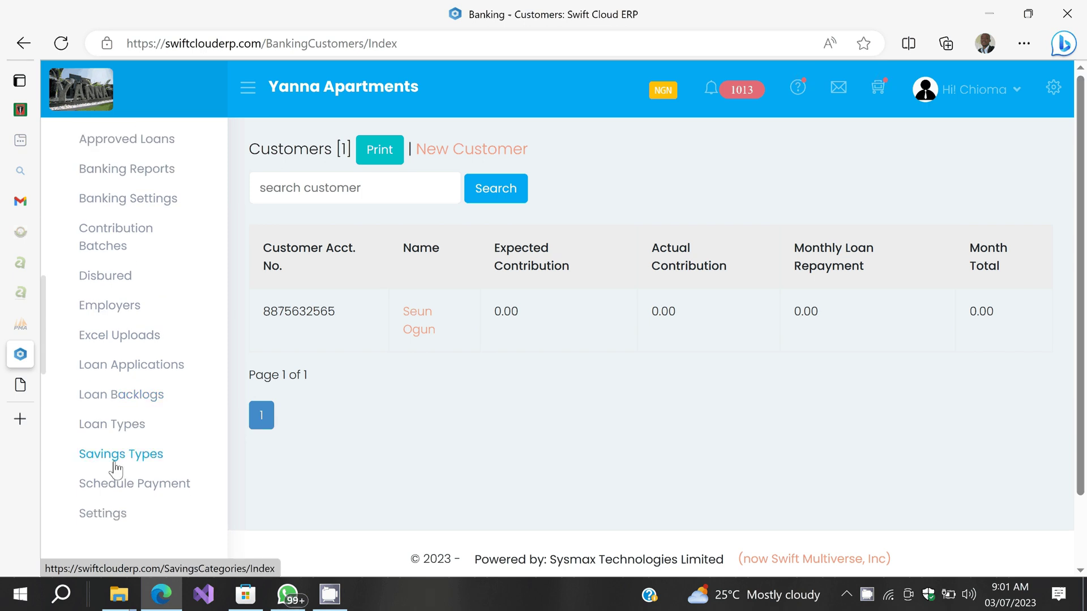
{"action": "left_click", "coordinate": [116, 460]}
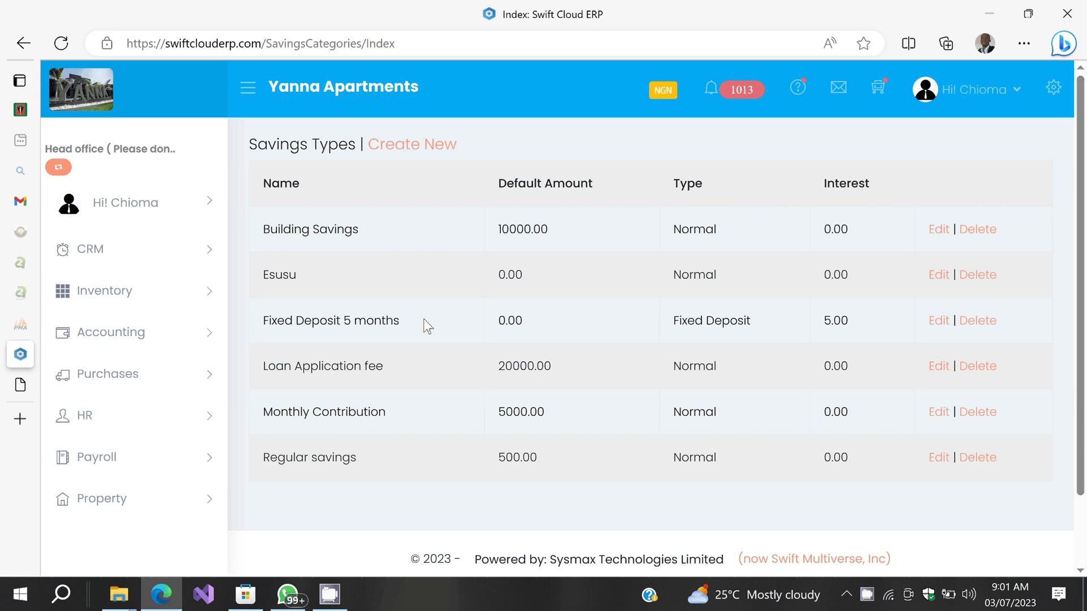
- Set the default amount of the Regular savings type to 0.00, save it, and recheck its settings
{"action": "scroll", "coordinate": [423, 320], "scroll_direction": "down", "scroll_amount": 1}
{"action": "scroll", "coordinate": [423, 319], "scroll_direction": "up", "scroll_amount": 1}
{"action": "scroll", "coordinate": [424, 320], "scroll_direction": "down", "scroll_amount": 1}
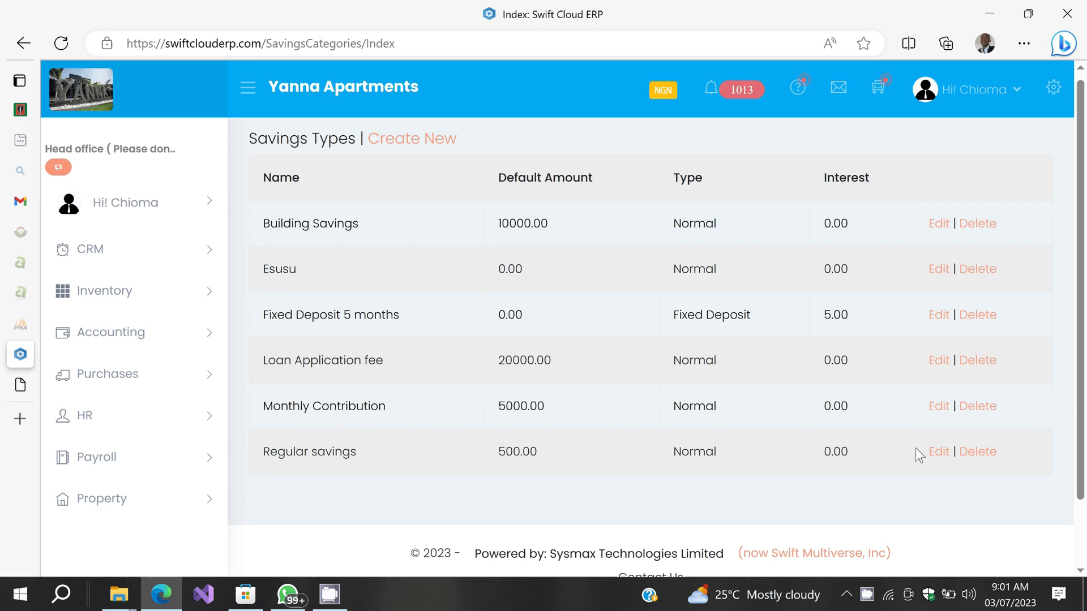
{"action": "left_click", "coordinate": [931, 452]}
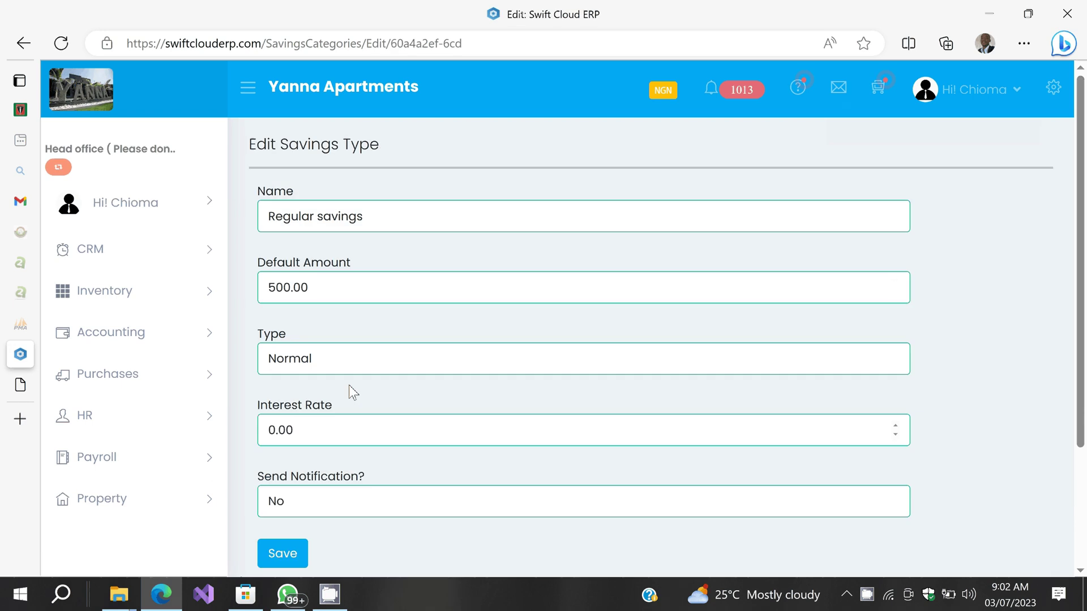
{"action": "left_click", "coordinate": [305, 289]}
{"action": "key", "text": "Return"}
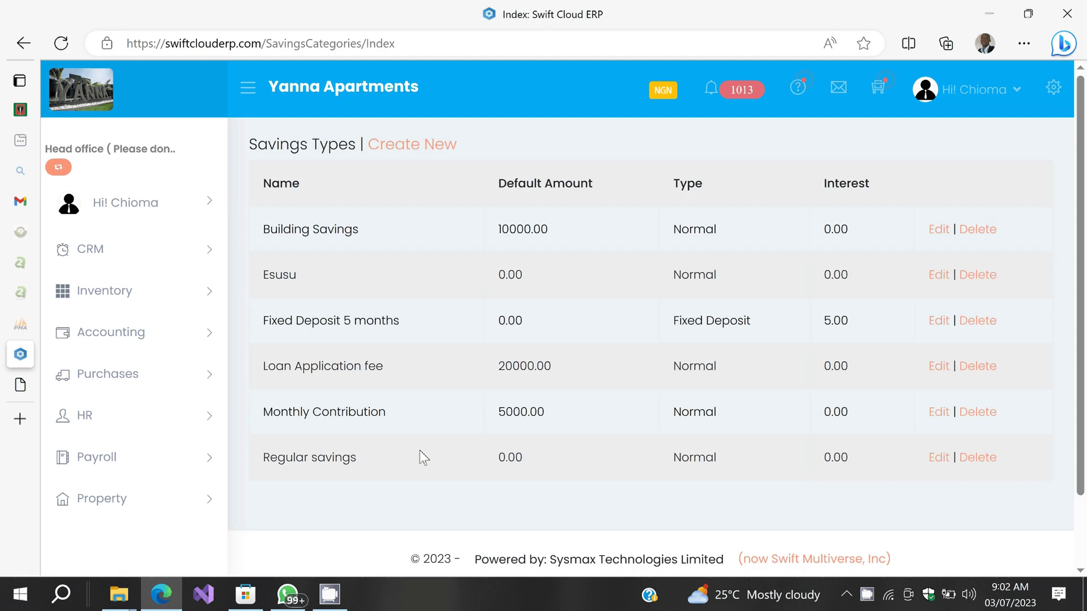
{"action": "left_click", "coordinate": [939, 458]}
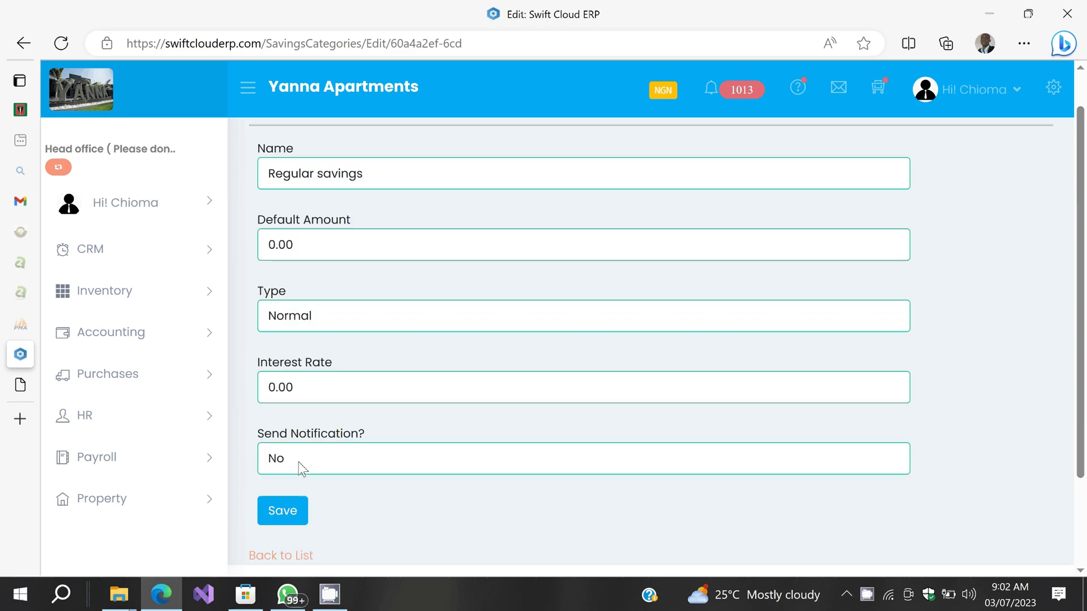
{"action": "left_click", "coordinate": [23, 43]}
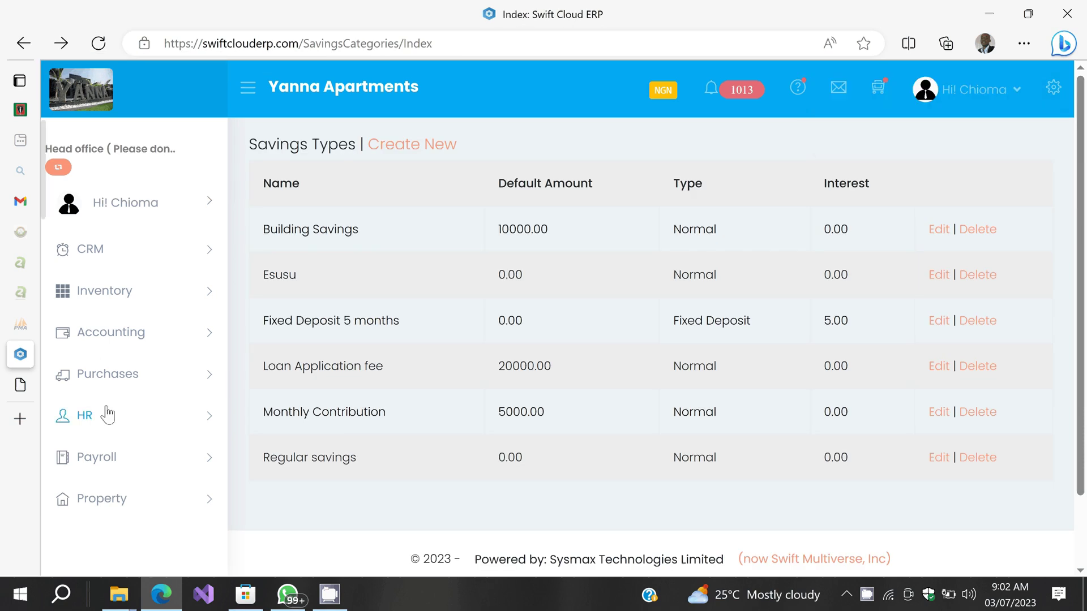
- Set Send Notification to No for the General withdrawal type in the Banking module and save it
{"action": "scroll", "coordinate": [107, 415], "scroll_direction": "down", "scroll_amount": 5}
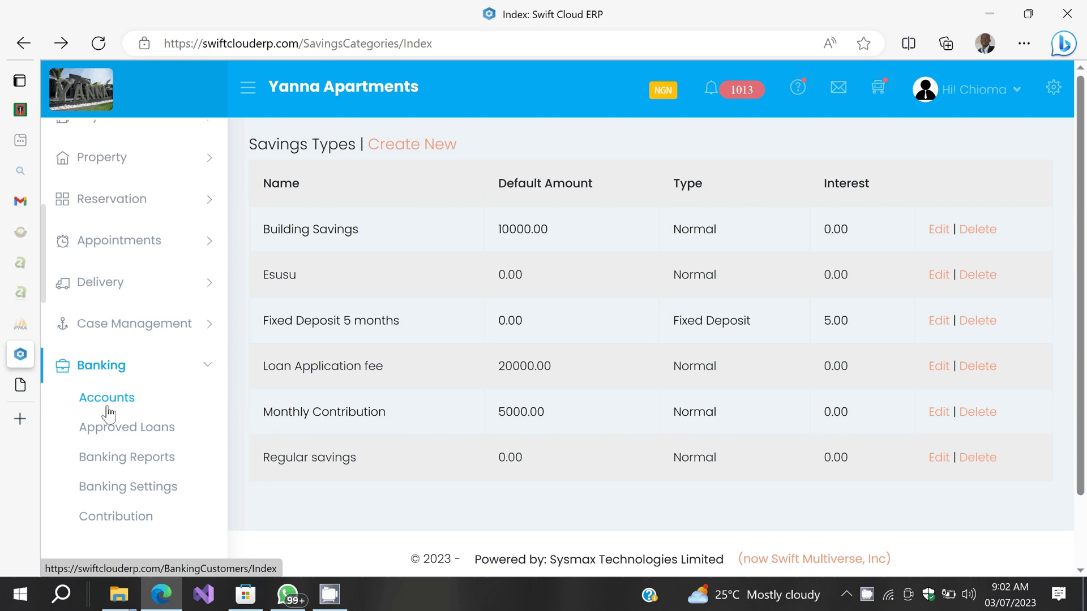
{"action": "scroll", "coordinate": [109, 415], "scroll_direction": "down", "scroll_amount": 4}
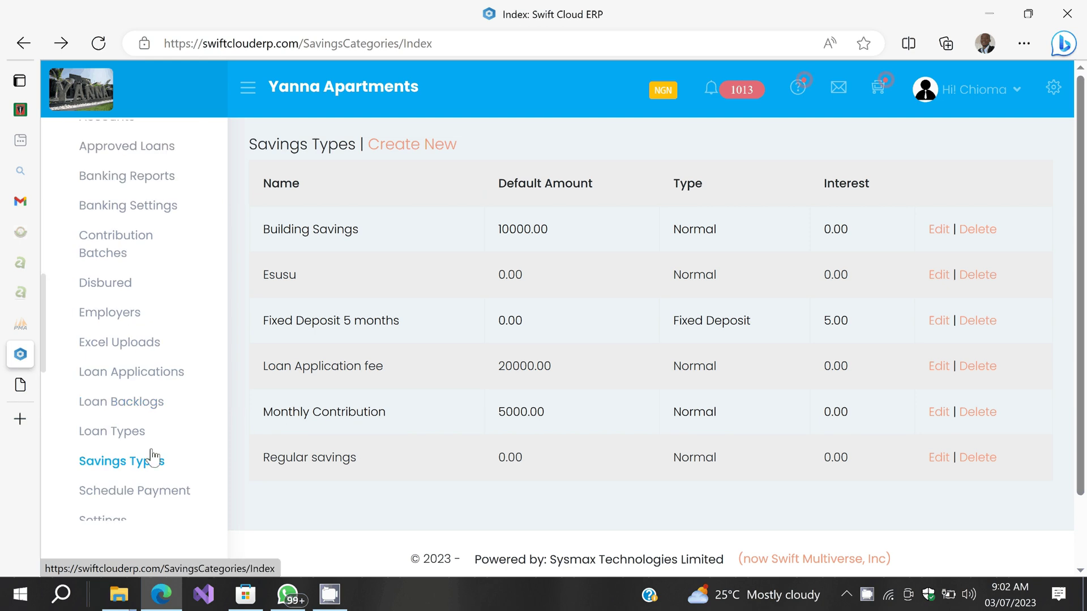
{"action": "scroll", "coordinate": [144, 430], "scroll_direction": "down", "scroll_amount": 2}
{"action": "left_click", "coordinate": [144, 428]}
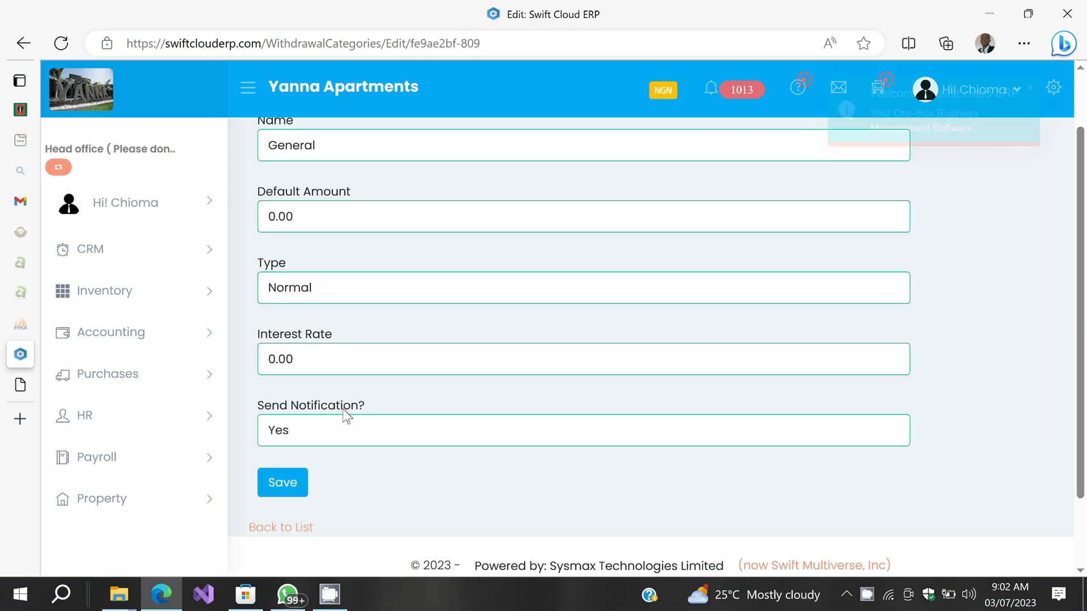
{"action": "left_click", "coordinate": [317, 430]}
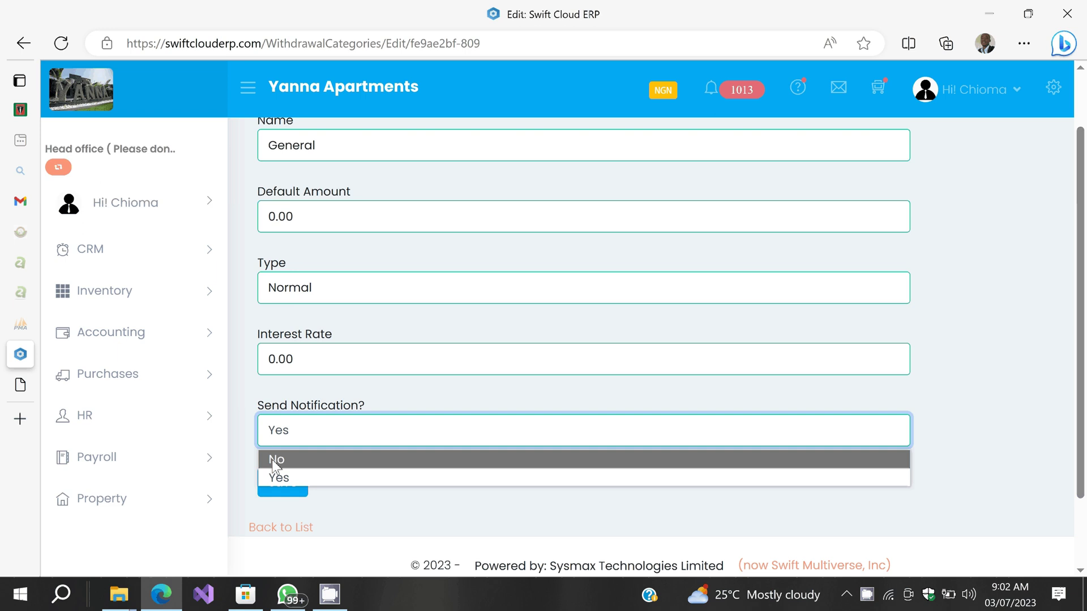
{"action": "left_click", "coordinate": [276, 460]}
{"action": "left_click", "coordinate": [283, 482]}
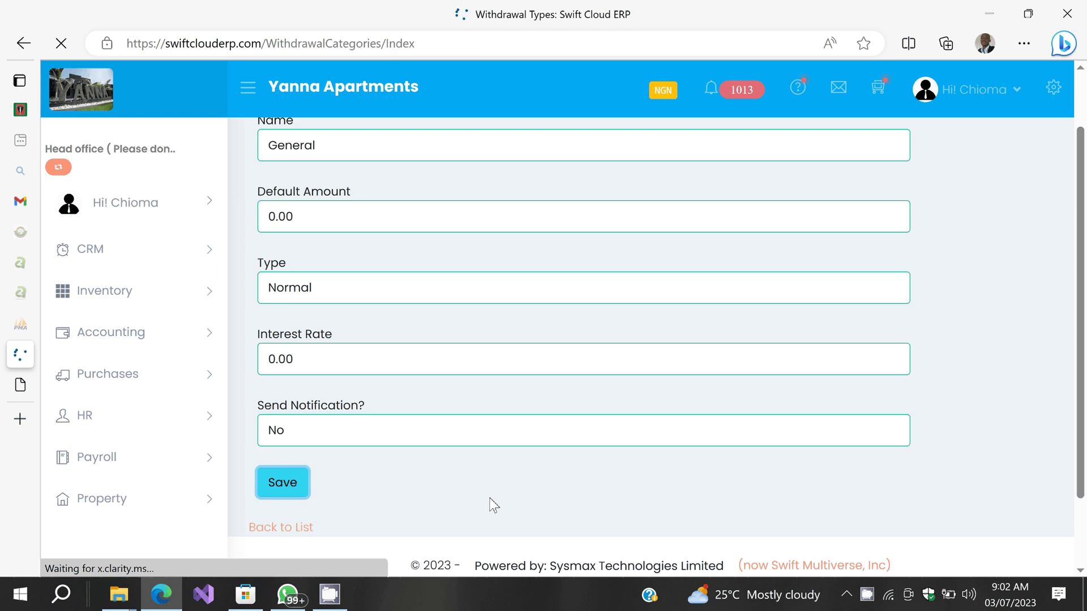
- Return to the Banking accounts and open the listed customer's account details
{"action": "scroll", "coordinate": [110, 402], "scroll_direction": "down", "scroll_amount": 4}
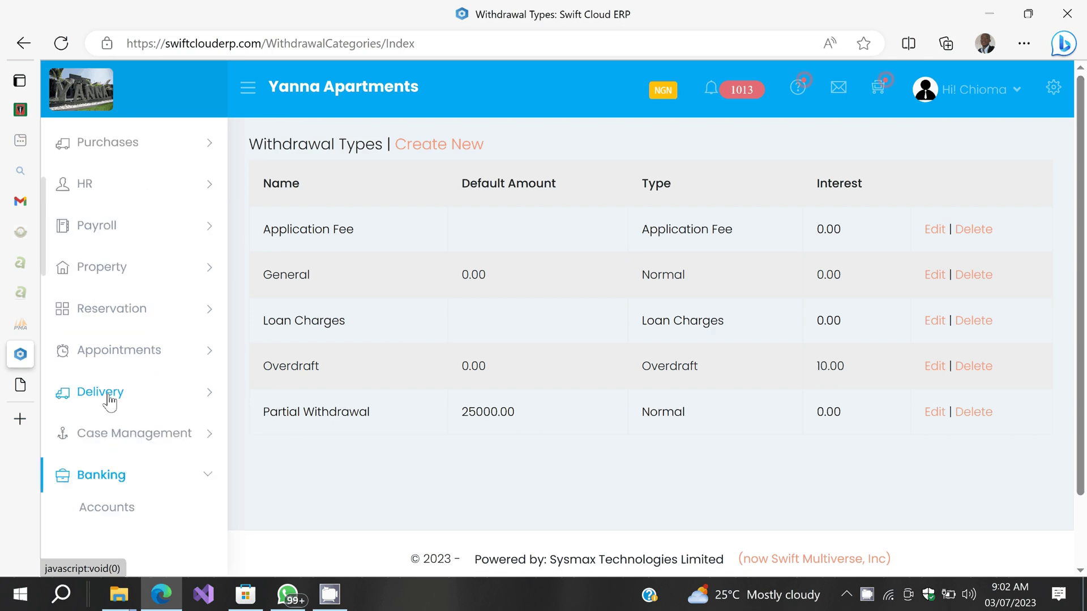
{"action": "scroll", "coordinate": [109, 402], "scroll_direction": "down", "scroll_amount": 4}
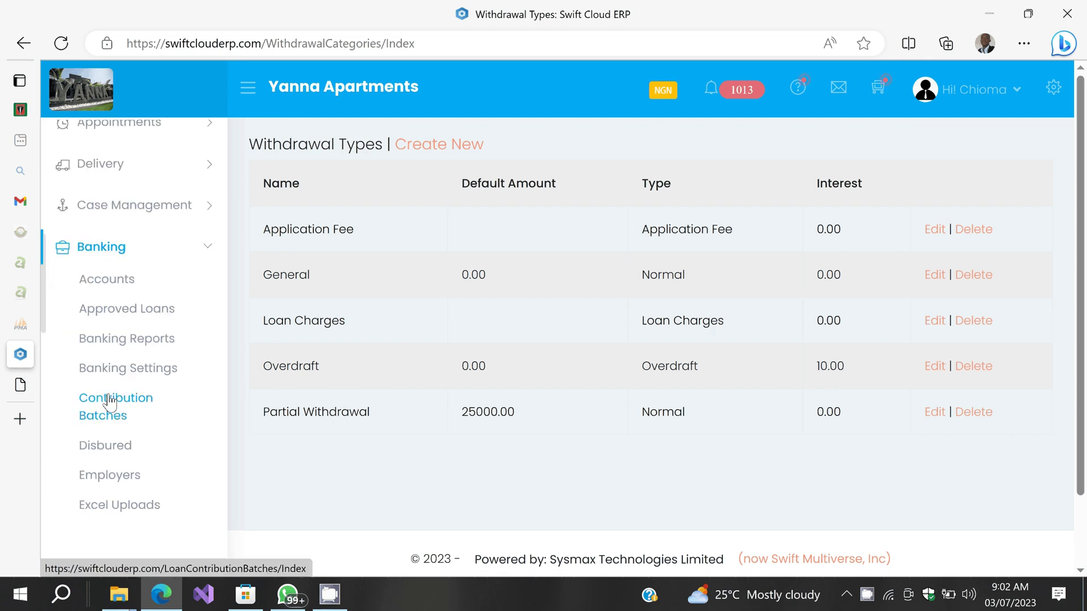
{"action": "left_click", "coordinate": [102, 280]}
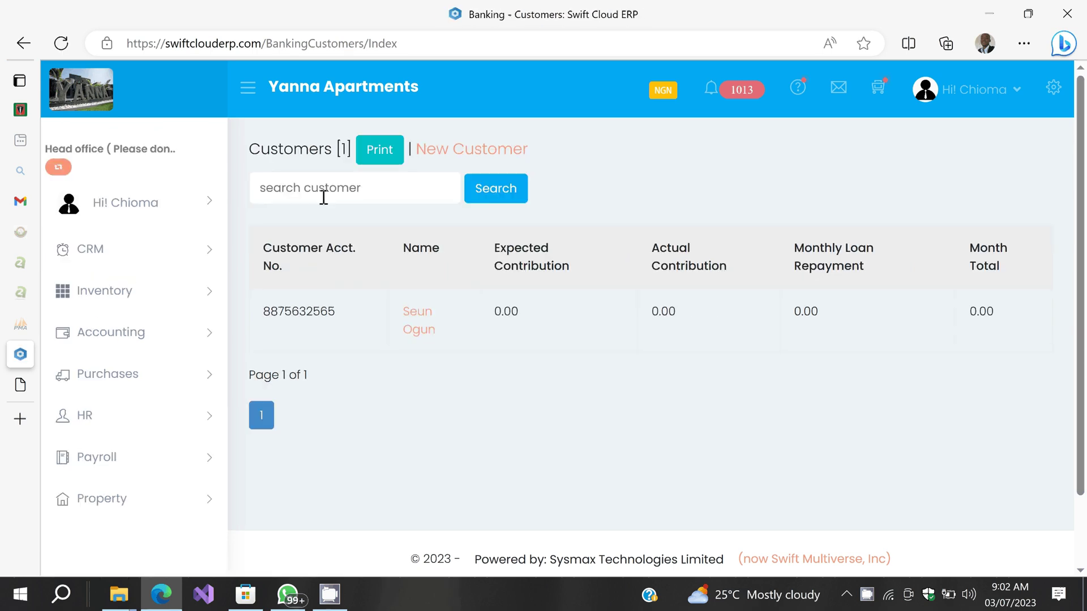
{"action": "left_click", "coordinate": [404, 185]}
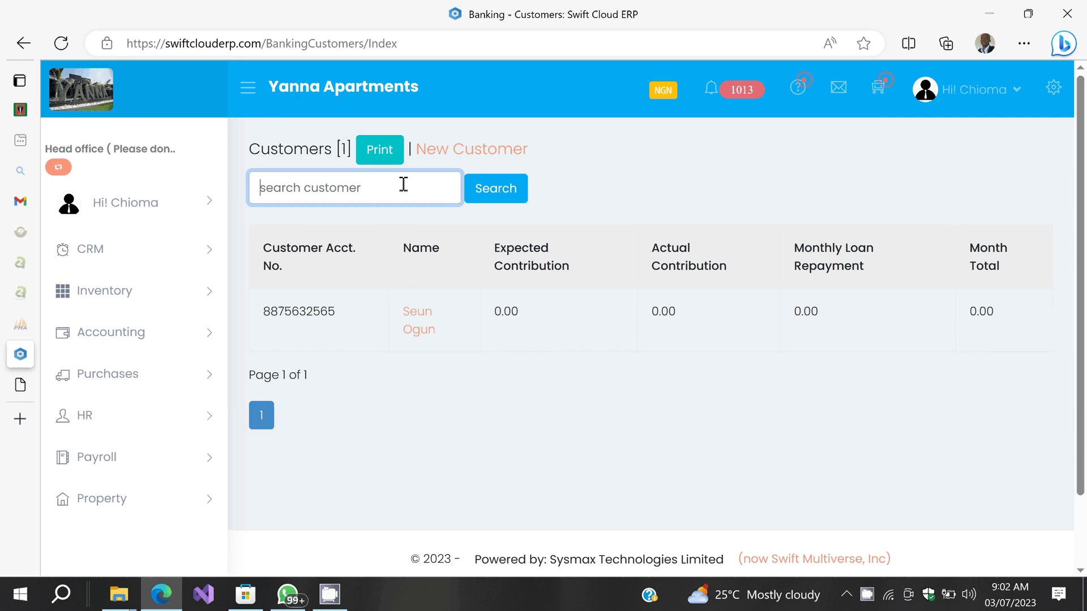
{"action": "left_click", "coordinate": [419, 323]}
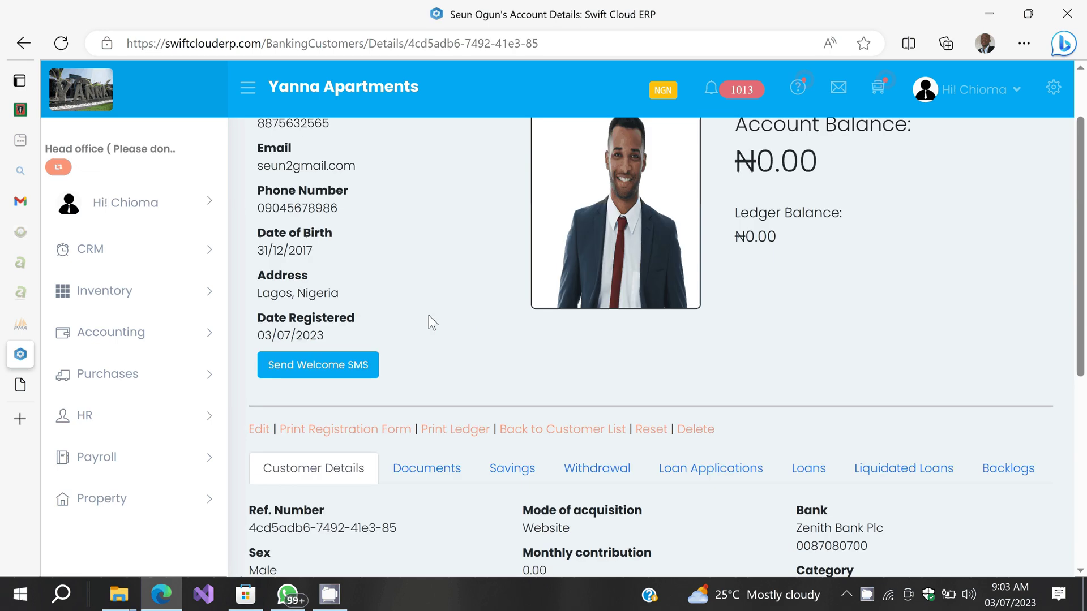
- Start a new savings entry for the customer and set its amount to 10000
{"action": "scroll", "coordinate": [431, 323], "scroll_direction": "down", "scroll_amount": 1}
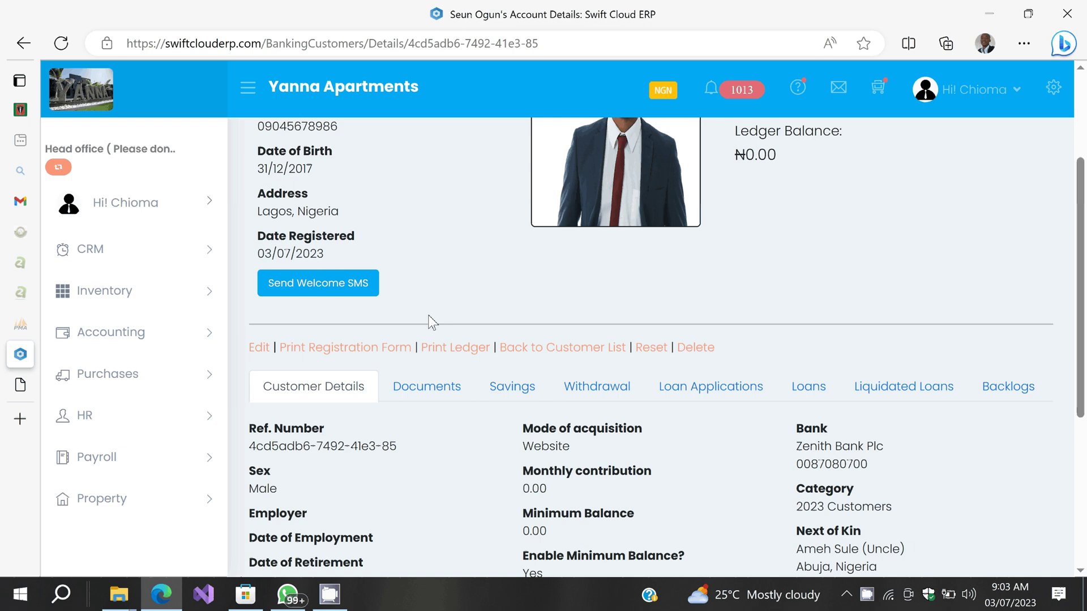
{"action": "left_click", "coordinate": [510, 386]}
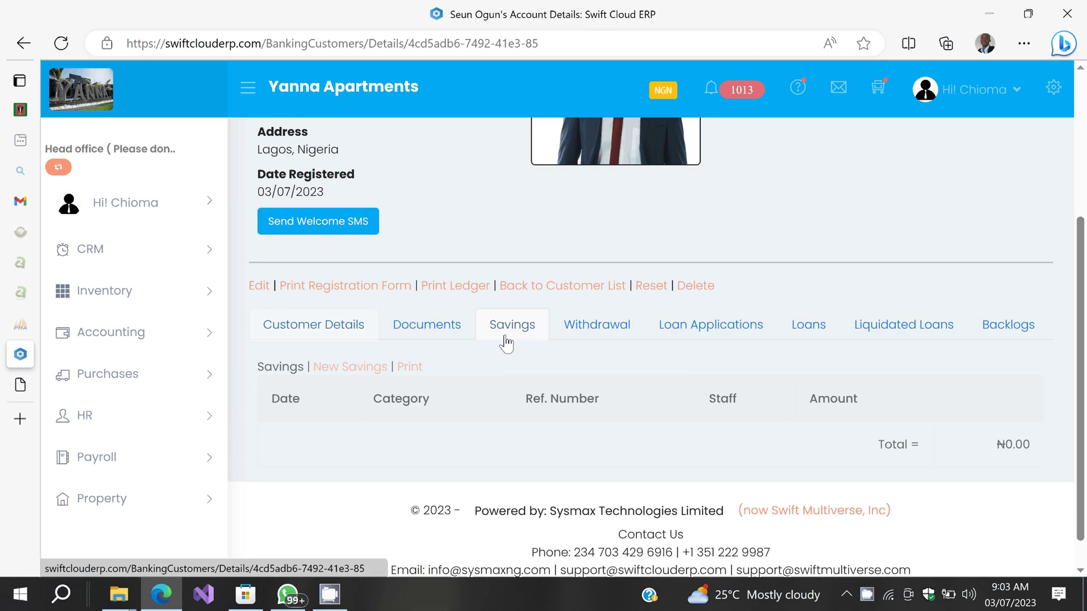
{"action": "left_click", "coordinate": [349, 370]}
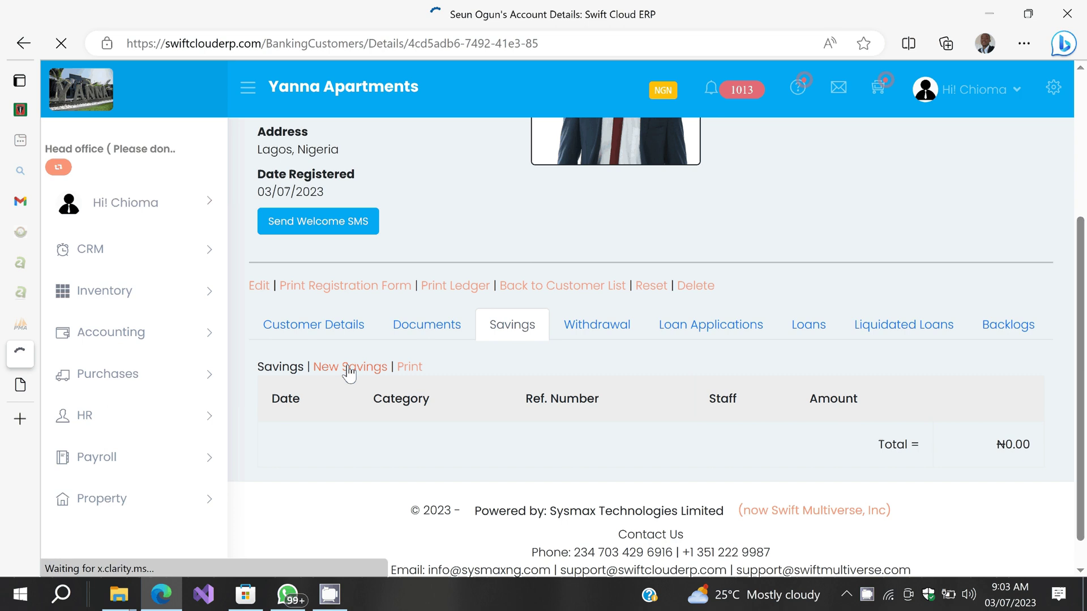
{"action": "left_click", "coordinate": [320, 208]}
{"action": "type", "text": "10"}
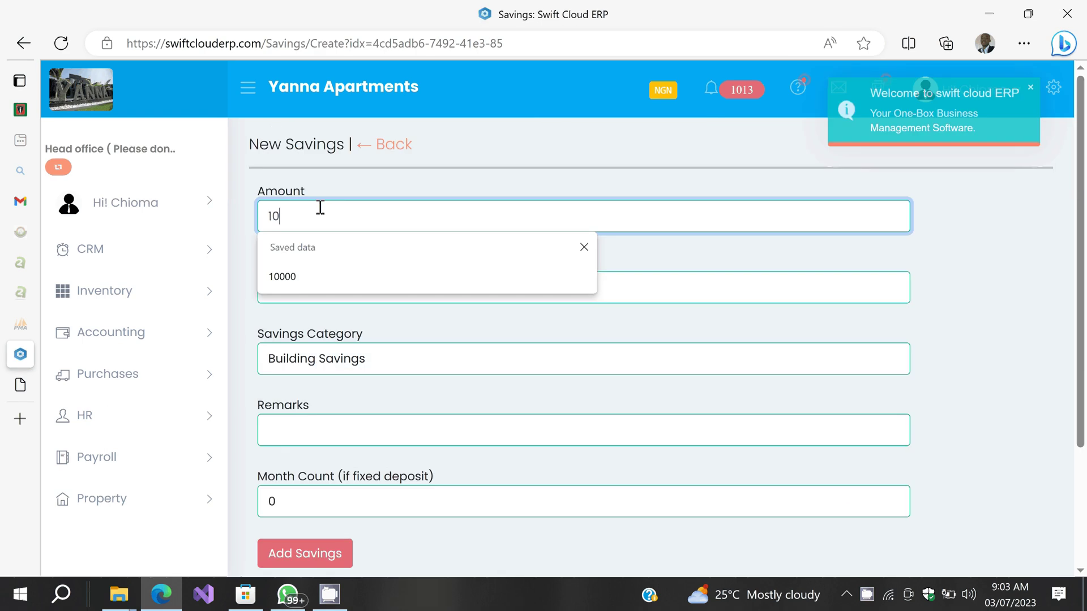
{"action": "type", "text": "000"}
{"action": "key", "text": "Tab"}
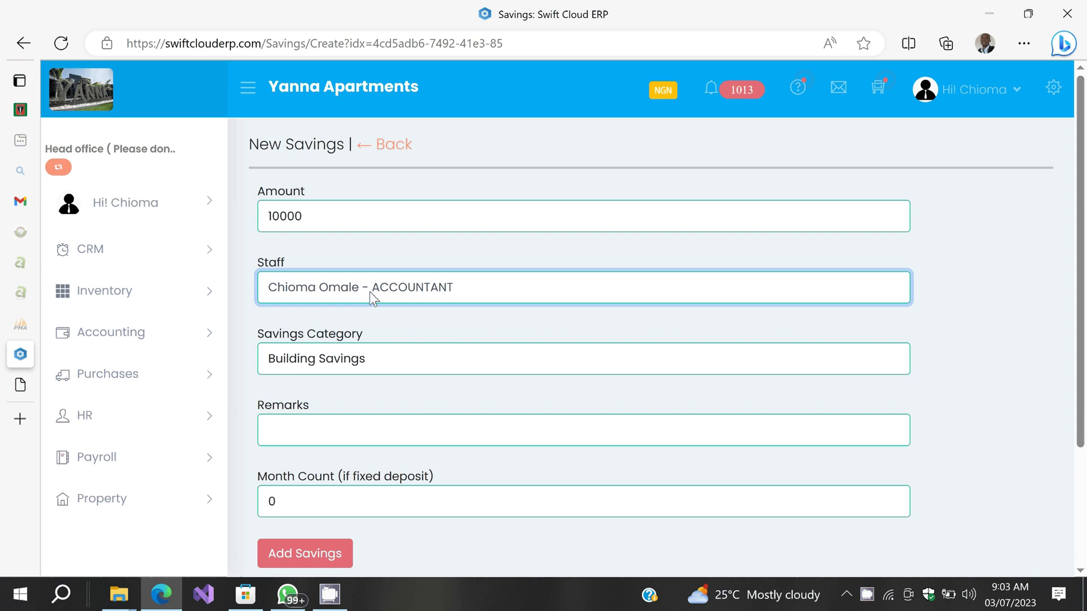
{"action": "left_click", "coordinate": [367, 326]}
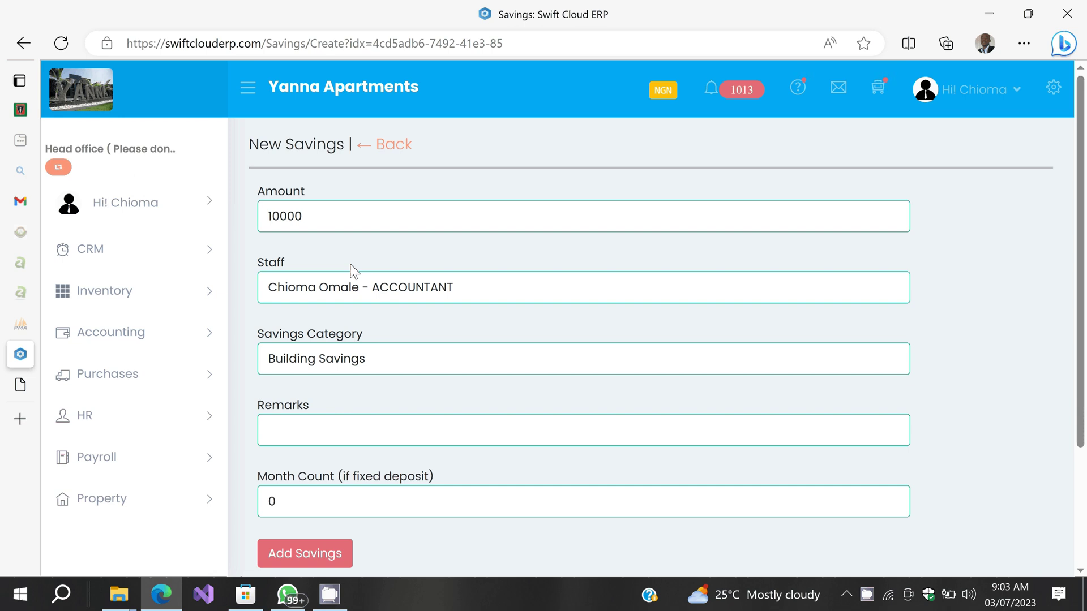
- Choose Regular savings as the savings category and make the Remarks field ready for entry
{"action": "scroll", "coordinate": [318, 324], "scroll_direction": "down", "scroll_amount": 1}
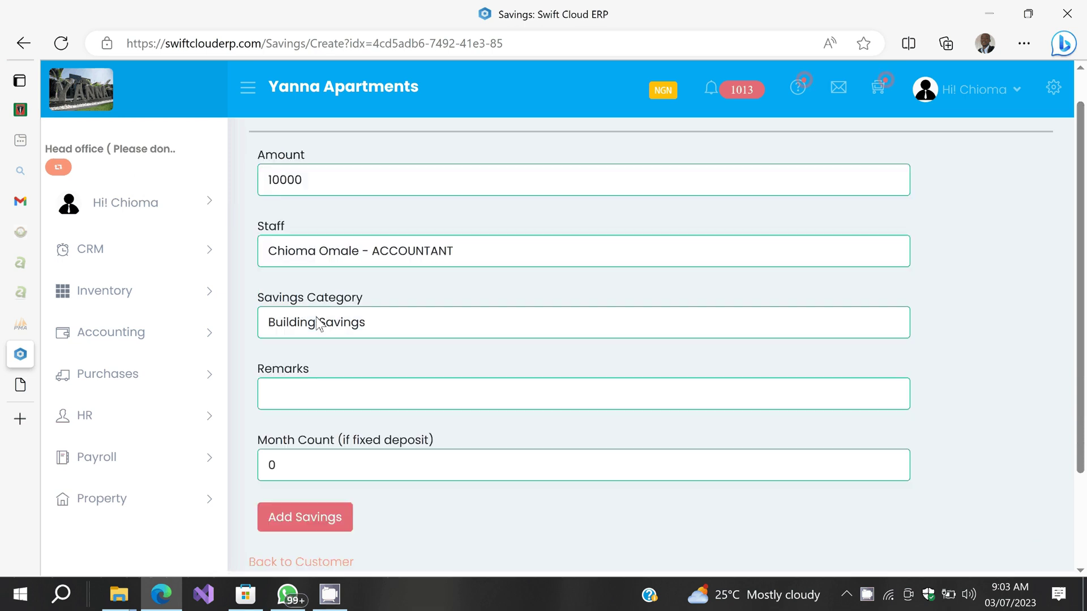
{"action": "left_click", "coordinate": [319, 324]}
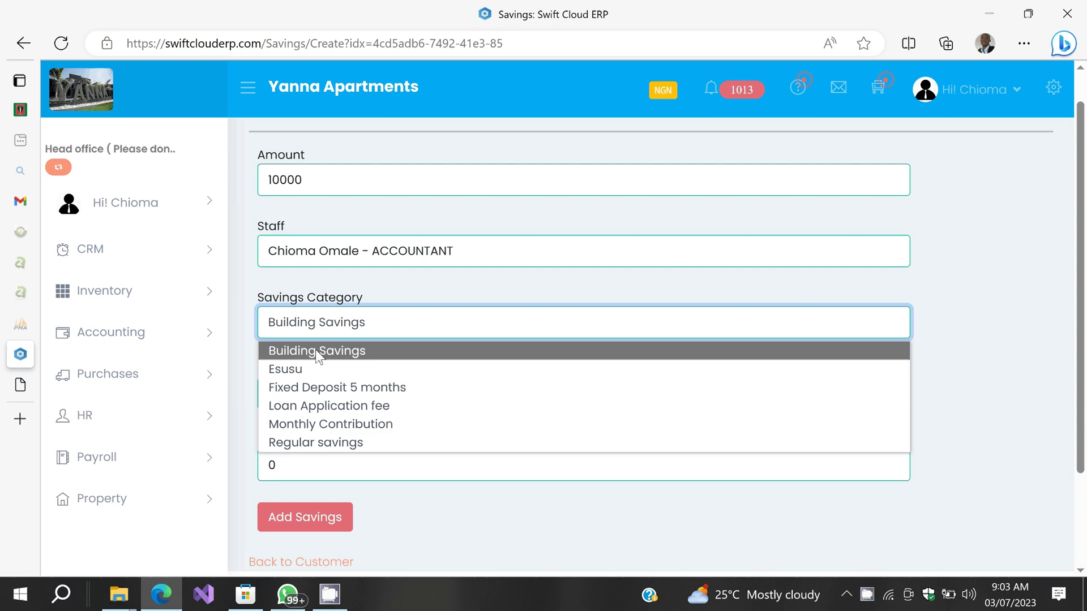
{"action": "left_click", "coordinate": [321, 442]}
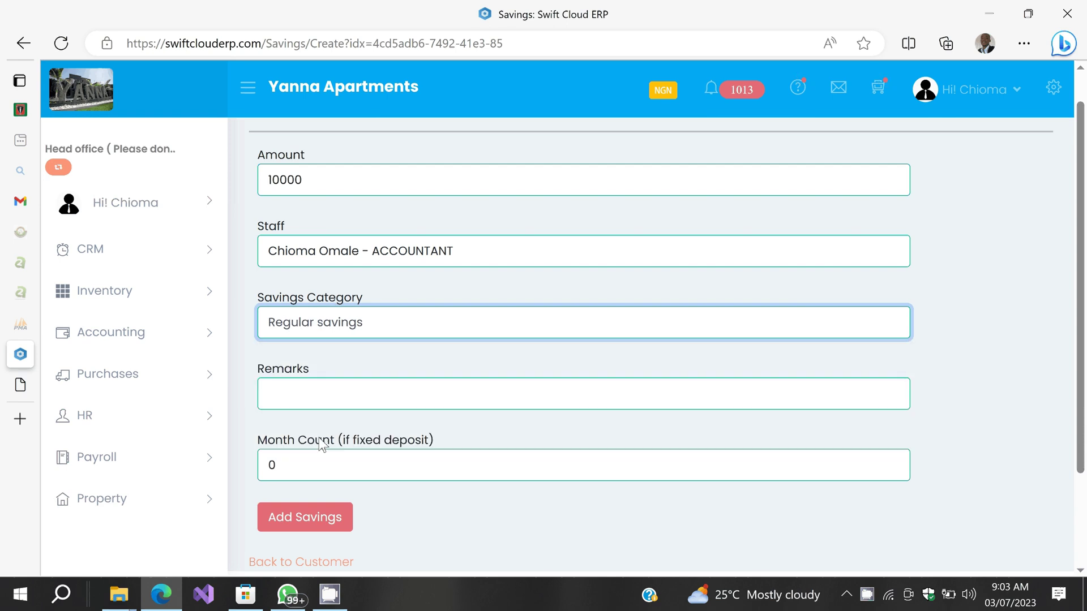
{"action": "left_click", "coordinate": [297, 391]}
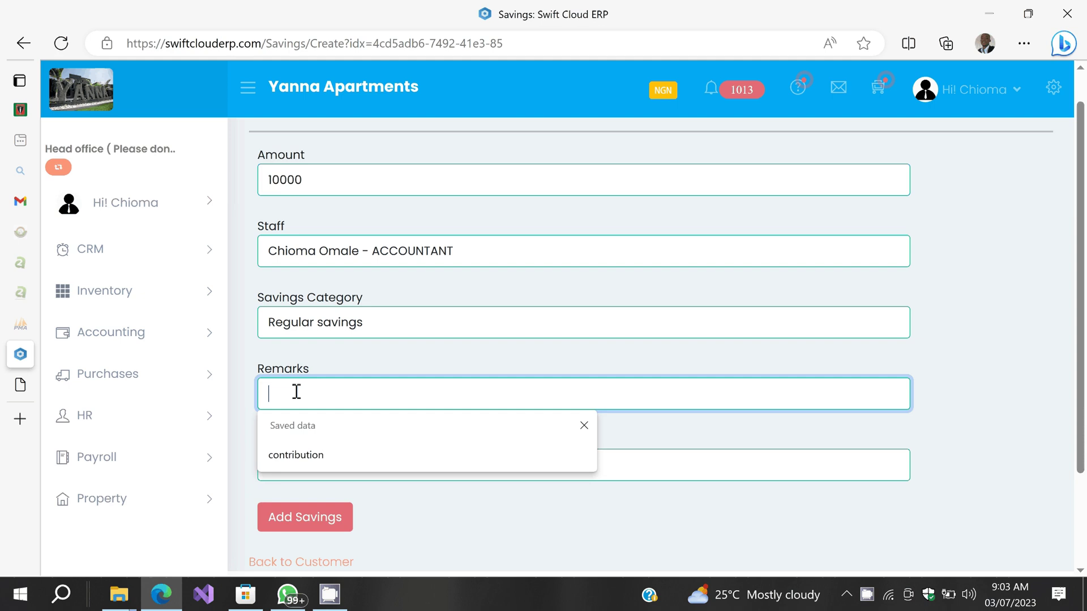
{"action": "type", "text": "ejjeja"}
{"action": "key", "text": "BackSpace"}
{"action": "key", "text": "BackSpace"}
{"action": "key", "text": "BackSpace"}
{"action": "key", "text": "BackSpace"}
{"action": "key", "text": "BackSpace"}
{"action": "key", "text": "BackSpace"}
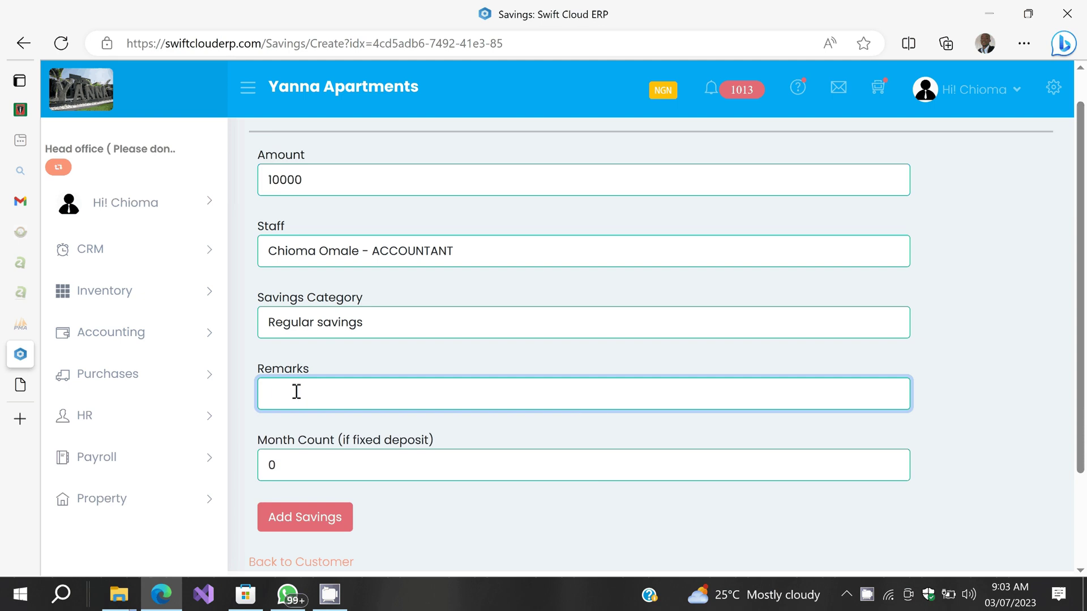
- Enter "Deposit....." as the remark of the new savings entry
{"action": "type", "text": "Dep"}
{"action": "type", "text": "osit....."}
{"action": "double_click", "coordinate": [358, 446]}
{"action": "left_click", "coordinate": [460, 442]}
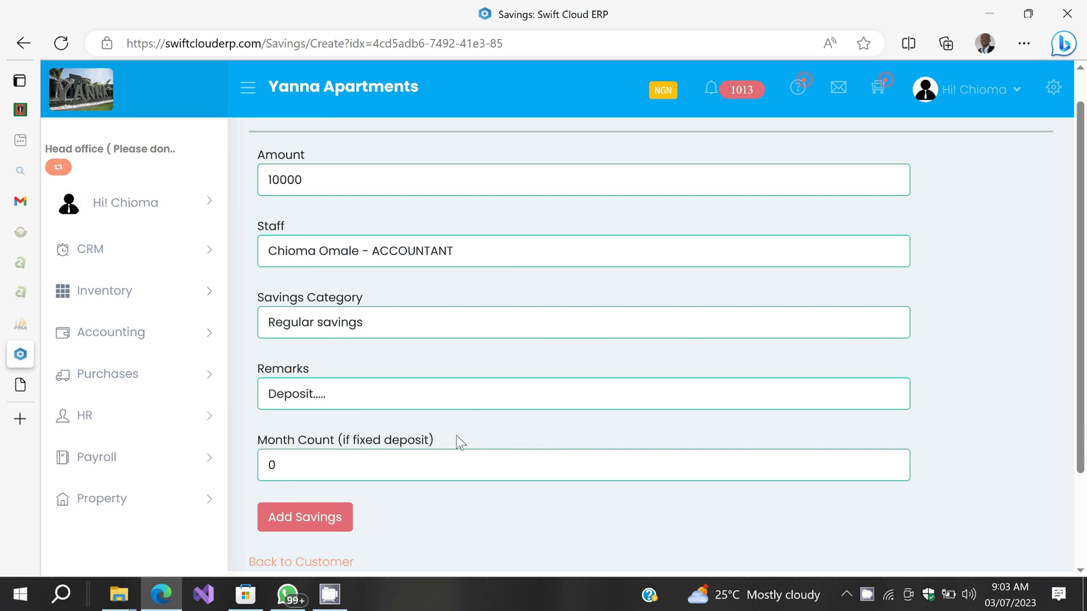
- Add the savings entry, confirm its creation, and check the customer's account balance
{"action": "left_click", "coordinate": [318, 517]}
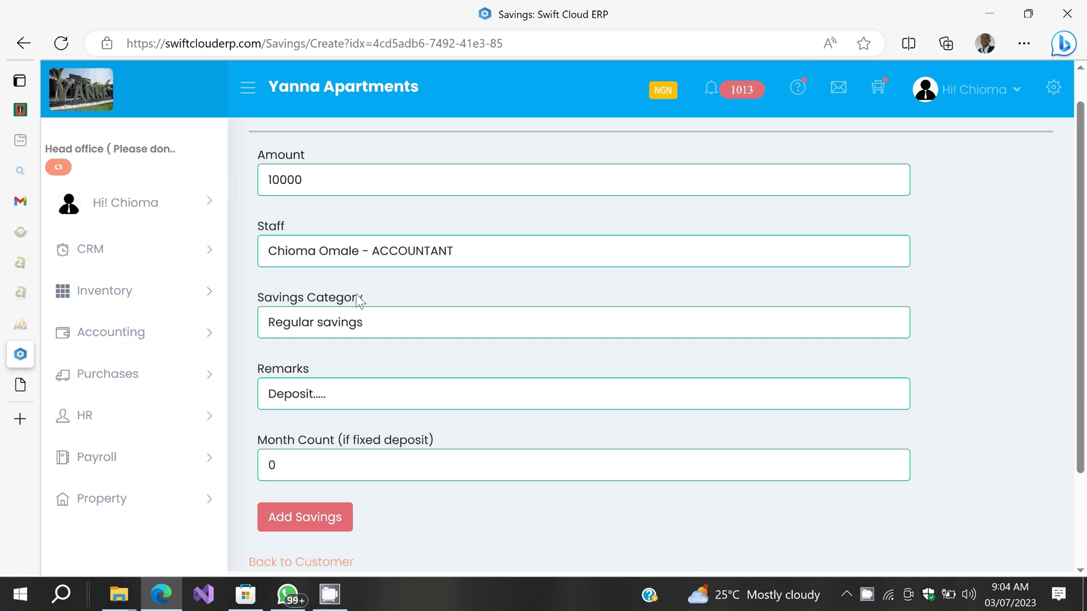
{"action": "left_click", "coordinate": [282, 182]}
{"action": "left_click", "coordinate": [302, 525]}
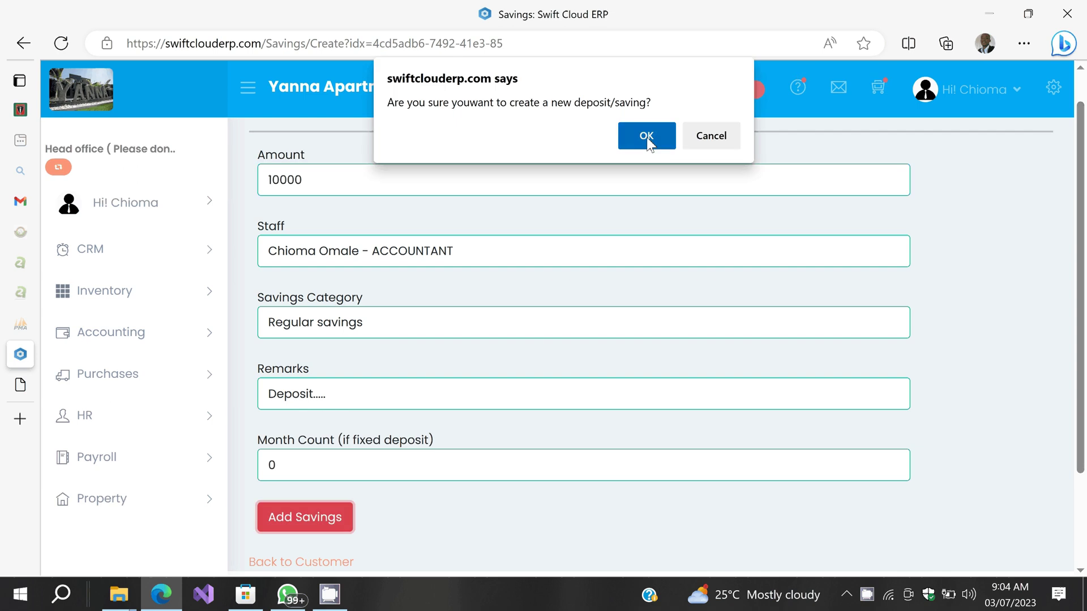
{"action": "left_click", "coordinate": [646, 136]}
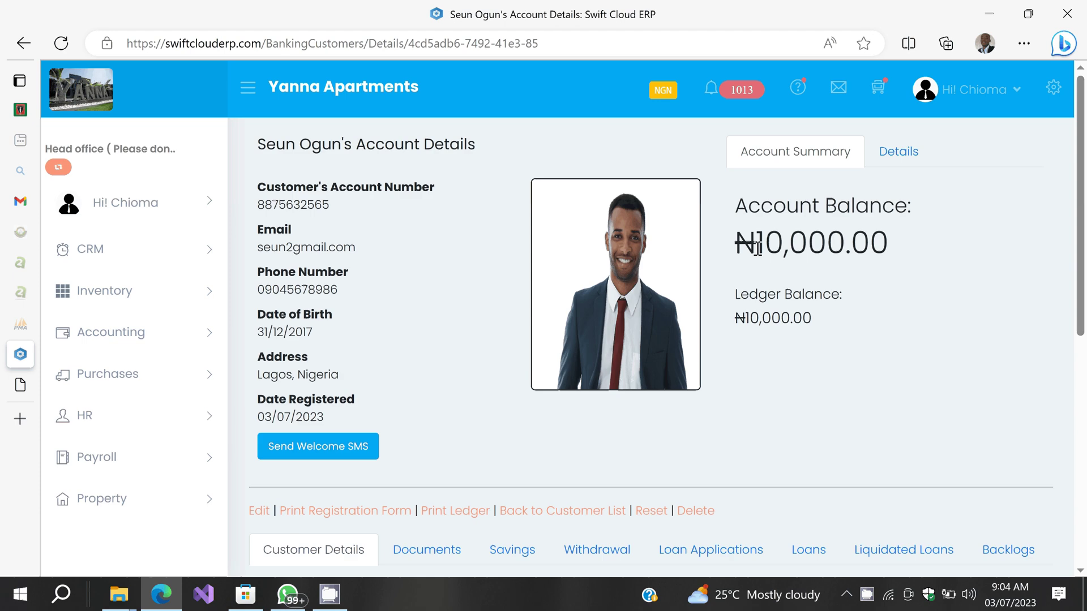
{"action": "left_click_drag", "start_coordinate": [758, 249], "coordinate": [887, 246]}
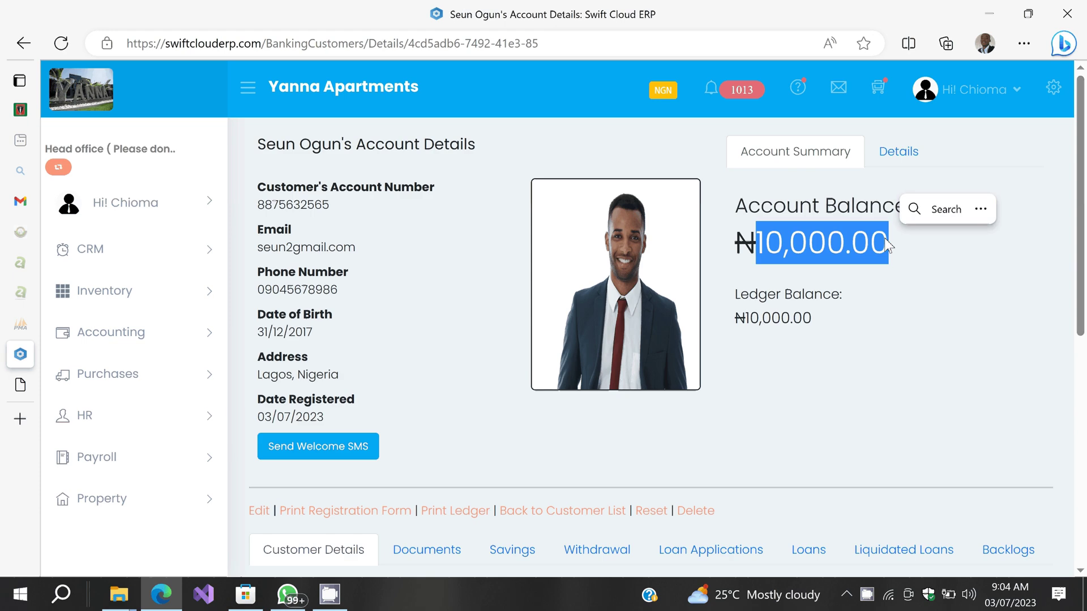
{"action": "left_click", "coordinate": [491, 314]}
- Open the customer's withdrawal records and start a new withdrawal
{"action": "scroll", "coordinate": [490, 314], "scroll_direction": "down", "scroll_amount": 1}
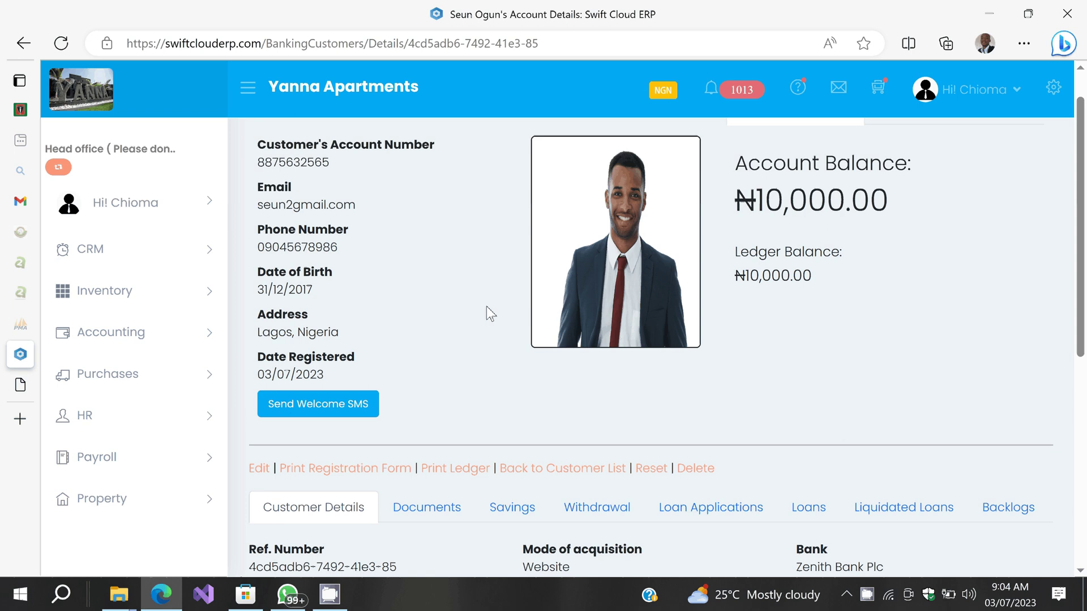
{"action": "scroll", "coordinate": [490, 314], "scroll_direction": "down", "scroll_amount": 2}
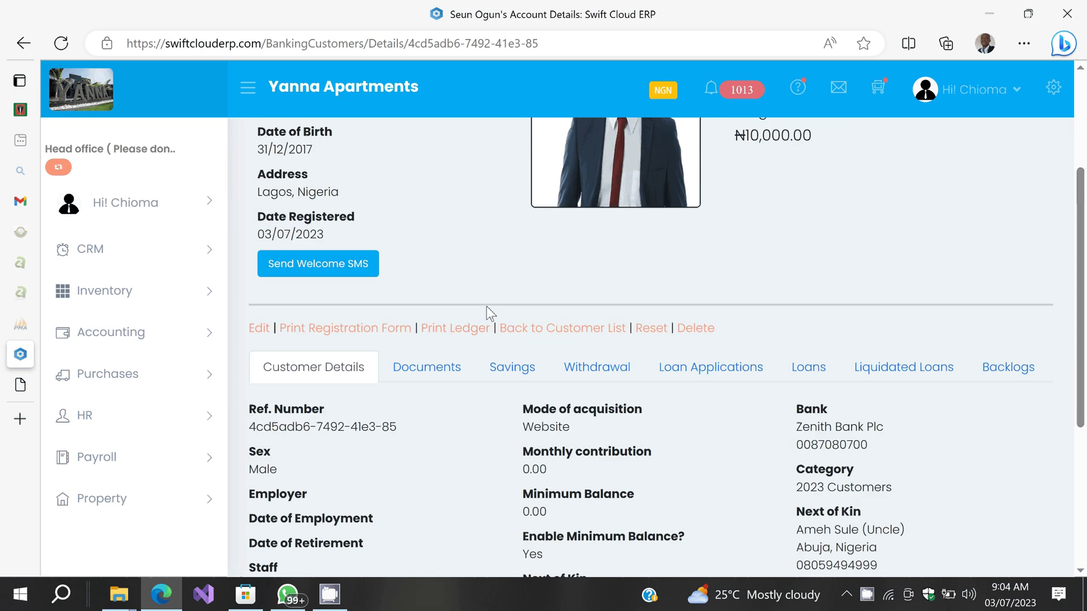
{"action": "scroll", "coordinate": [487, 307], "scroll_direction": "up", "scroll_amount": 1}
{"action": "left_click", "coordinate": [574, 416]}
{"action": "scroll", "coordinate": [479, 245], "scroll_direction": "down", "scroll_amount": 1}
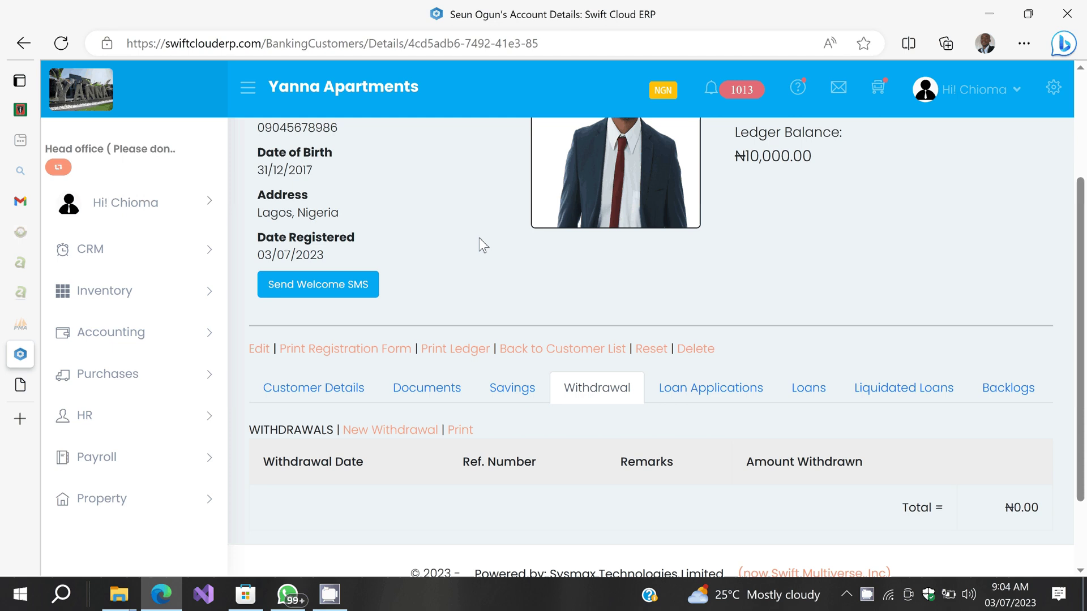
{"action": "scroll", "coordinate": [482, 245], "scroll_direction": "down", "scroll_amount": 2}
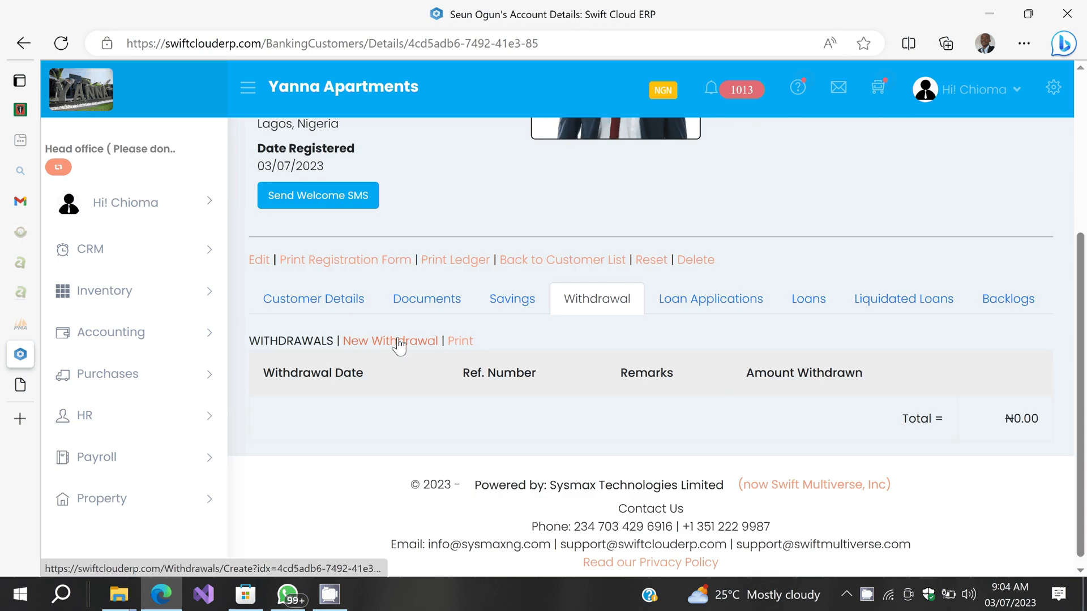
{"action": "left_click", "coordinate": [399, 342]}
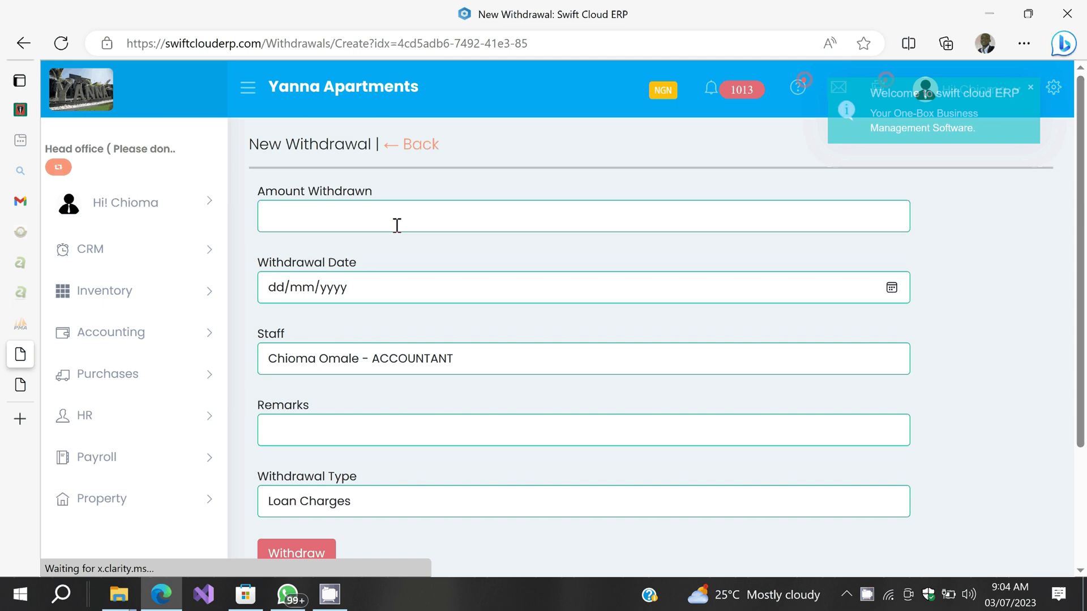
- Set the amount withdrawn to 2000 and the withdrawal date to 03/07/2023
{"action": "left_click", "coordinate": [397, 225]}
{"action": "type", "text": "2000"}
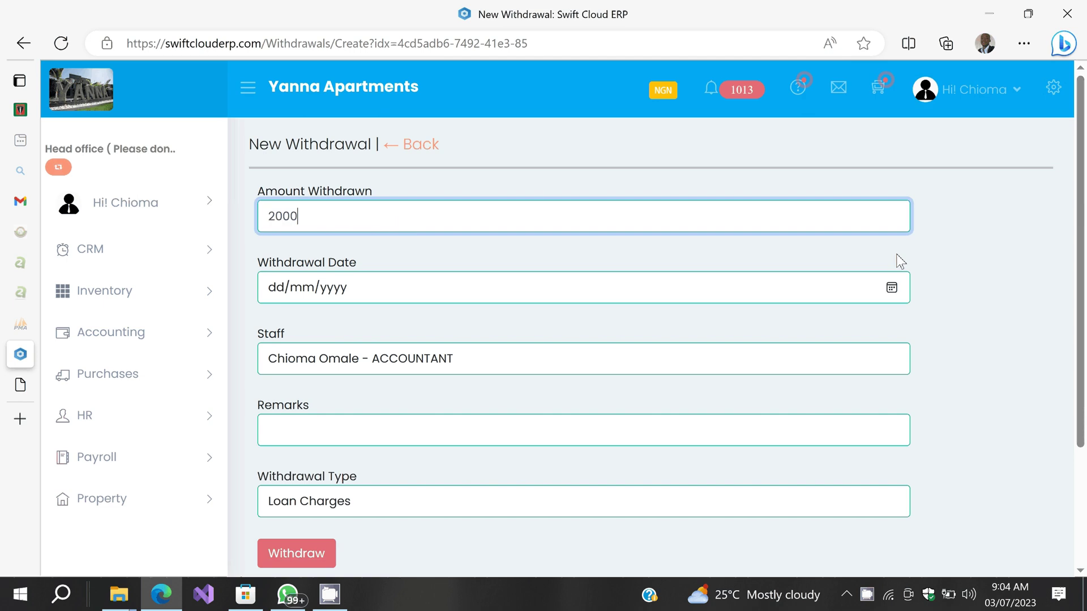
{"action": "left_click", "coordinate": [892, 288]}
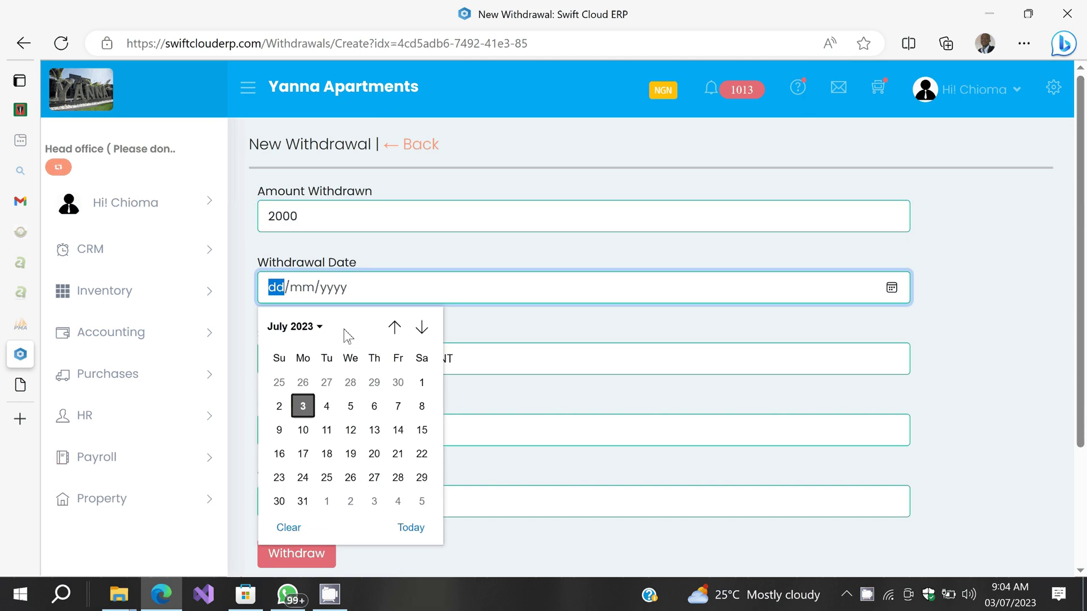
{"action": "left_click", "coordinate": [308, 404]}
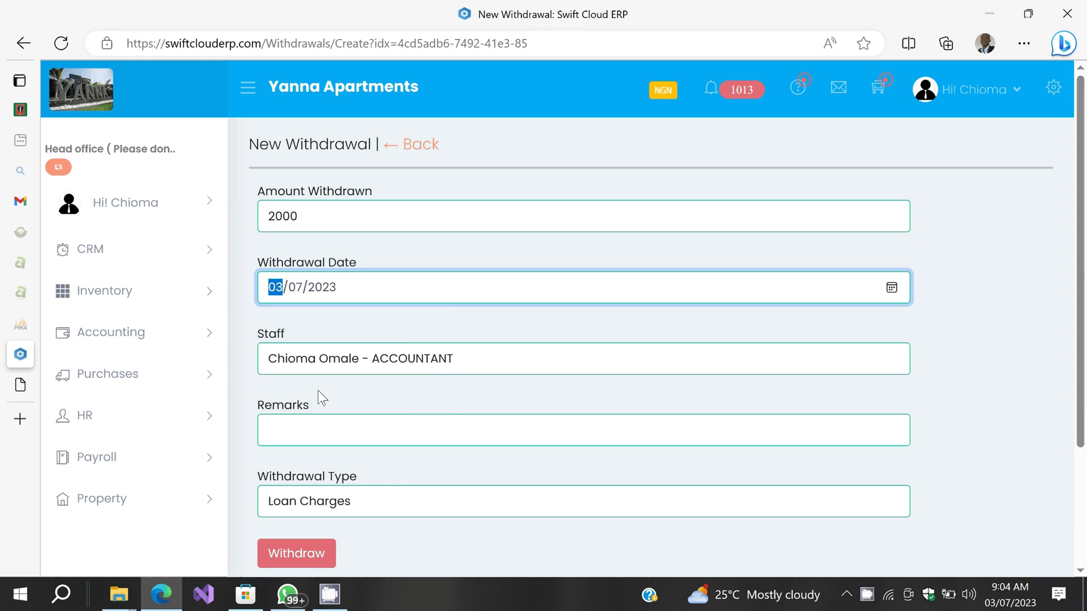
{"action": "left_click", "coordinate": [355, 364]}
- Enter "Data" as the remark of the withdrawal
{"action": "left_click", "coordinate": [356, 432]}
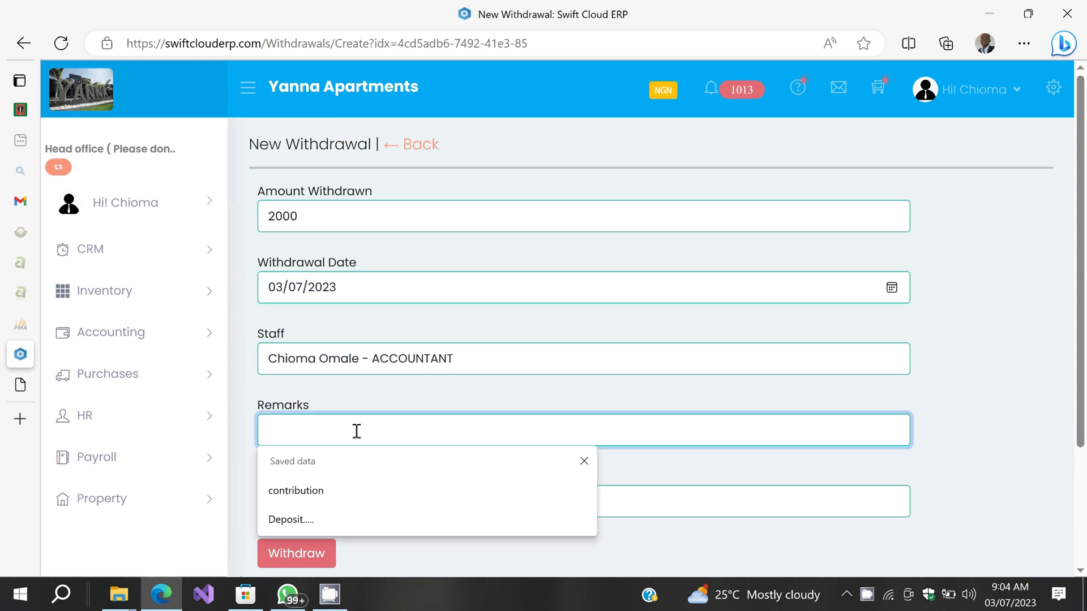
{"action": "type", "text": "Rc"}
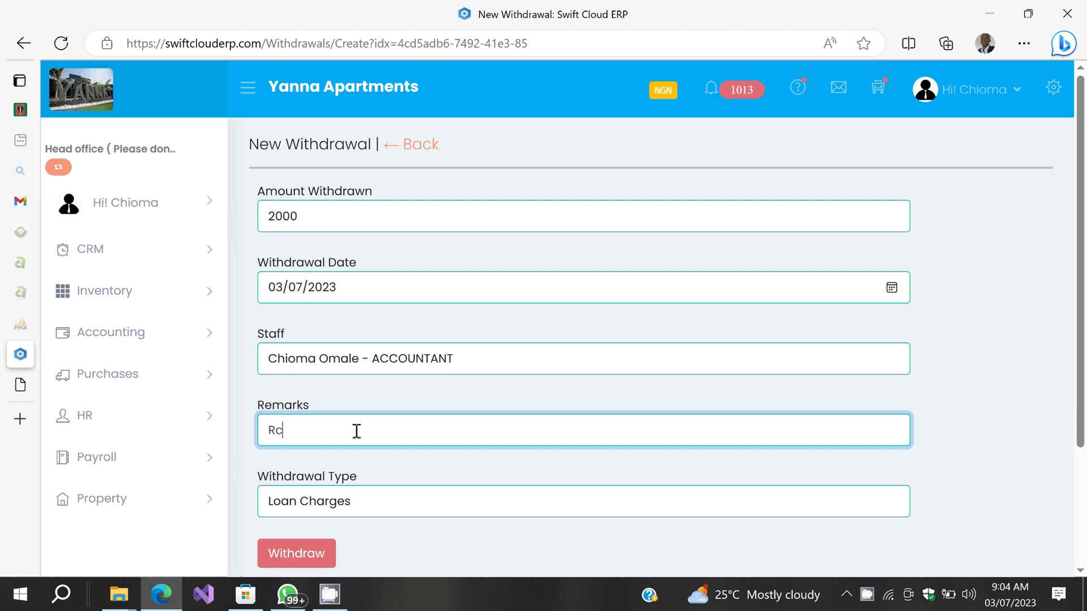
{"action": "key", "text": "BackSpace"}
{"action": "key", "text": "BackSpace"}
{"action": "type", "text": "Dt"}
{"action": "key", "text": "BackSpace"}
{"action": "type", "text": "ata"}
- Choose General as the withdrawal type and submit the withdrawal
{"action": "left_click", "coordinate": [390, 492]}
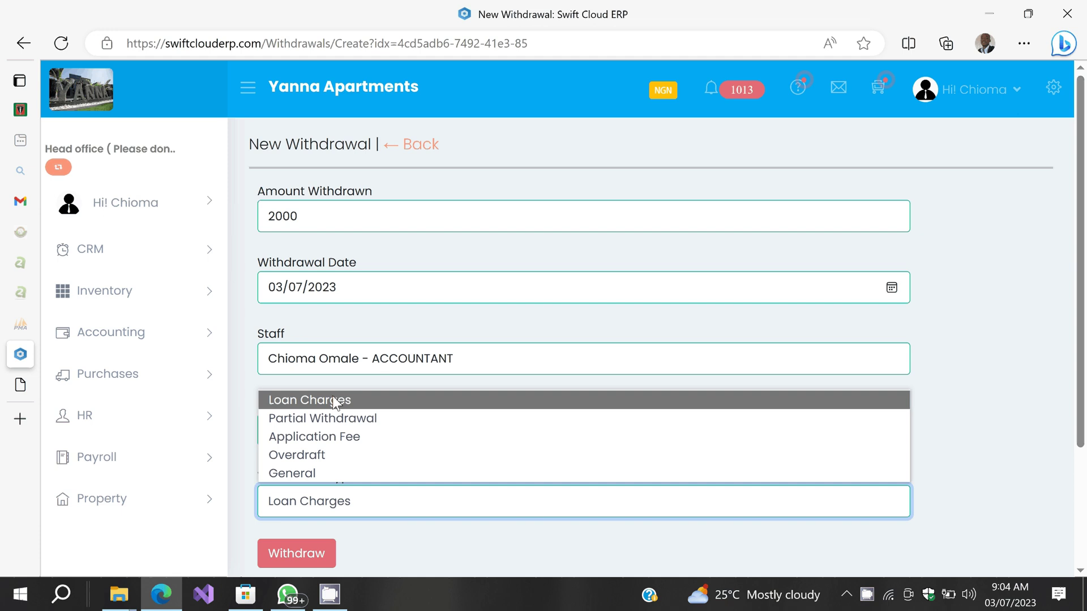
{"action": "left_click", "coordinate": [331, 473]}
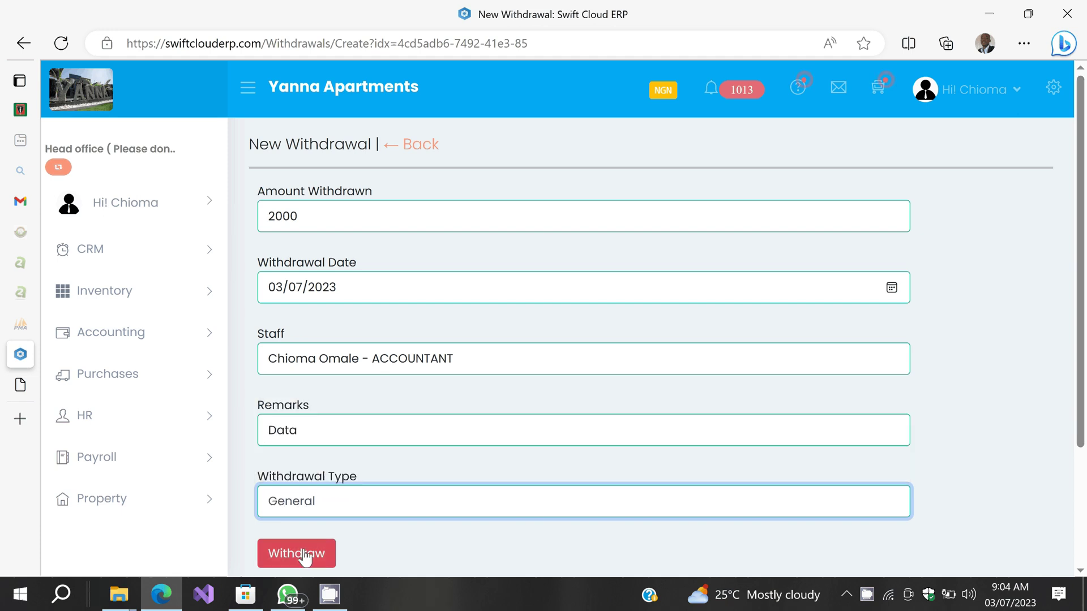
{"action": "left_click", "coordinate": [305, 555]}
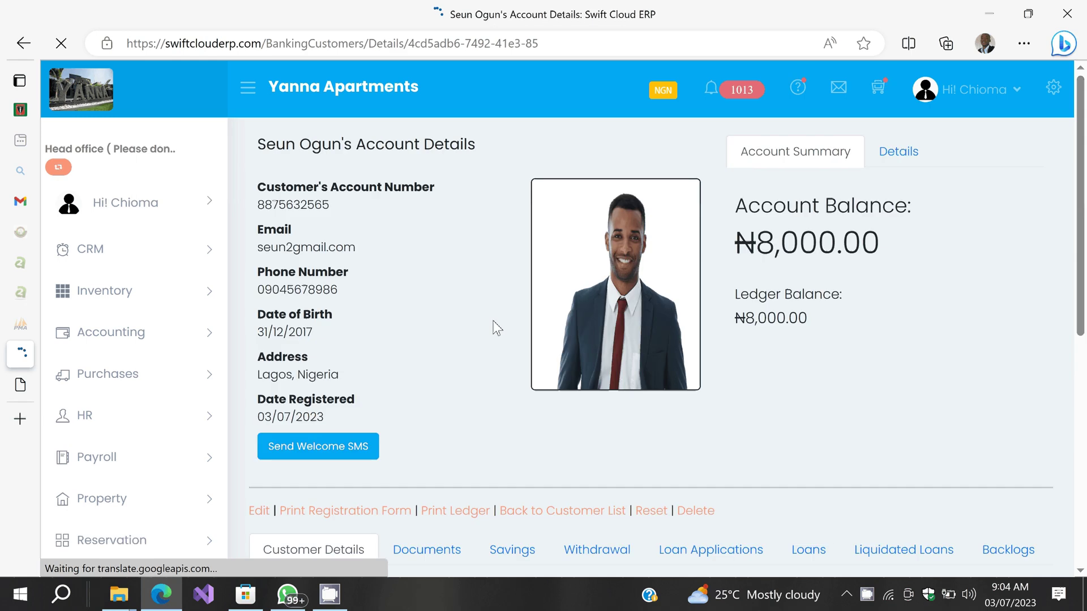
- Review the detailed breakdown of the customer's deposits, withdrawals and loans, and return to the account summary
{"action": "left_click", "coordinate": [899, 151]}
{"action": "scroll", "coordinate": [884, 292], "scroll_direction": "down", "scroll_amount": 2}
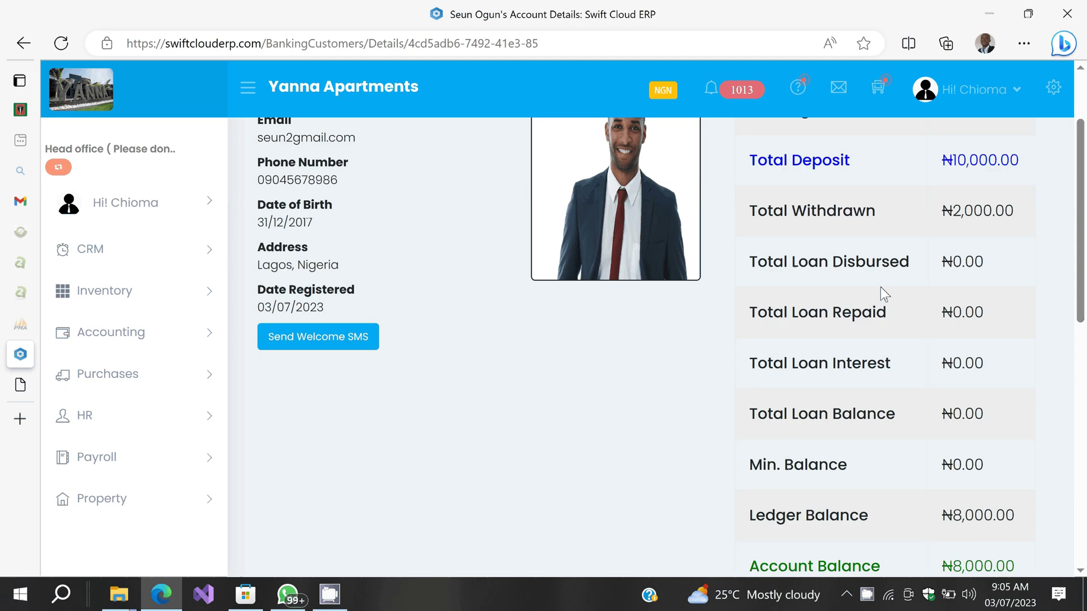
{"action": "scroll", "coordinate": [881, 287], "scroll_direction": "up", "scroll_amount": 1}
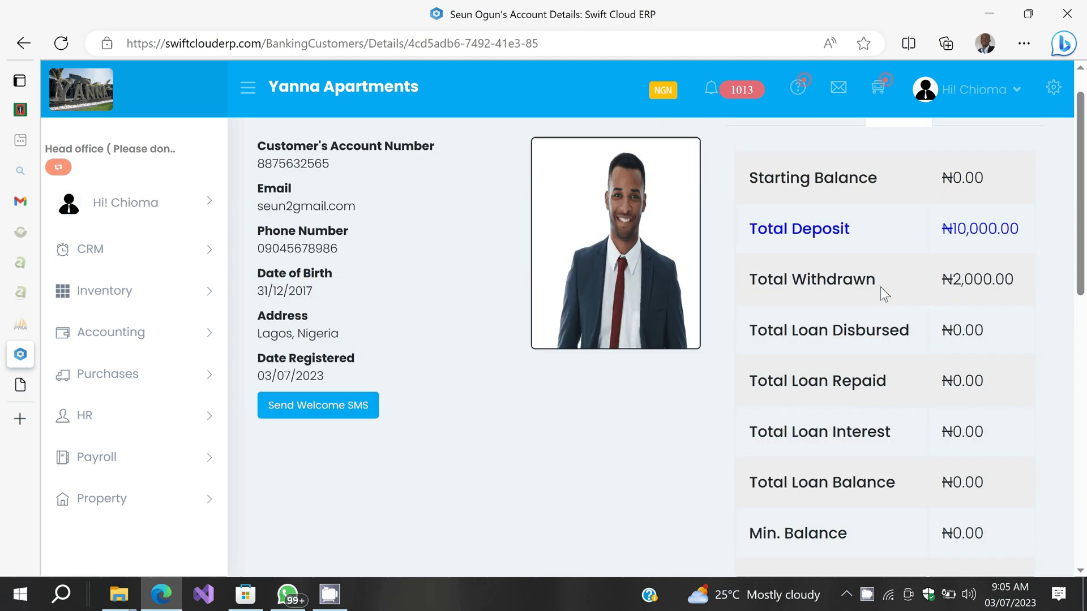
{"action": "scroll", "coordinate": [881, 287], "scroll_direction": "up", "scroll_amount": 1}
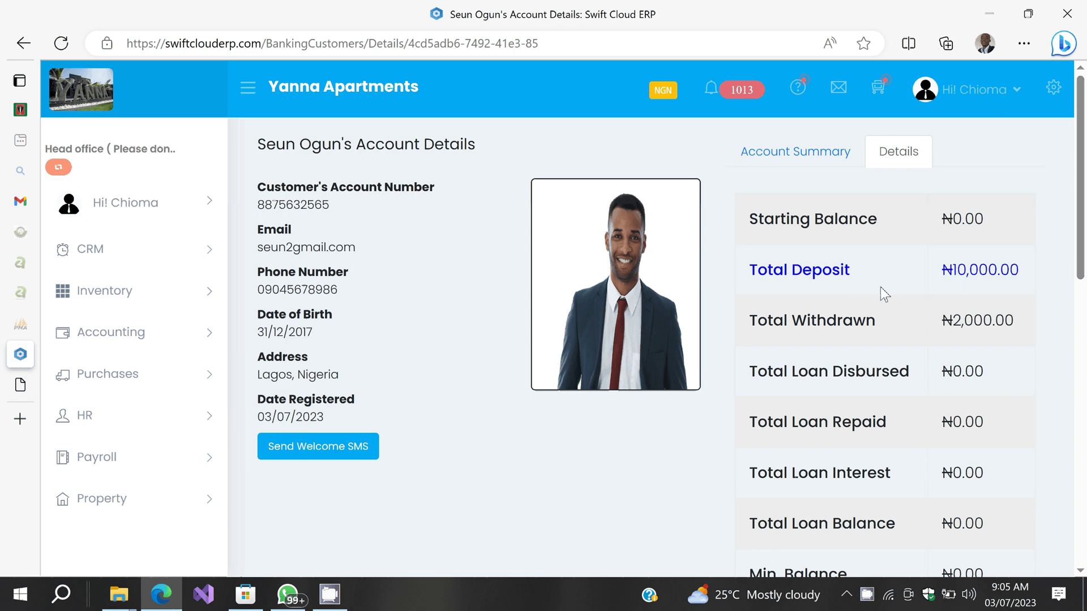
{"action": "left_click", "coordinate": [796, 152]}
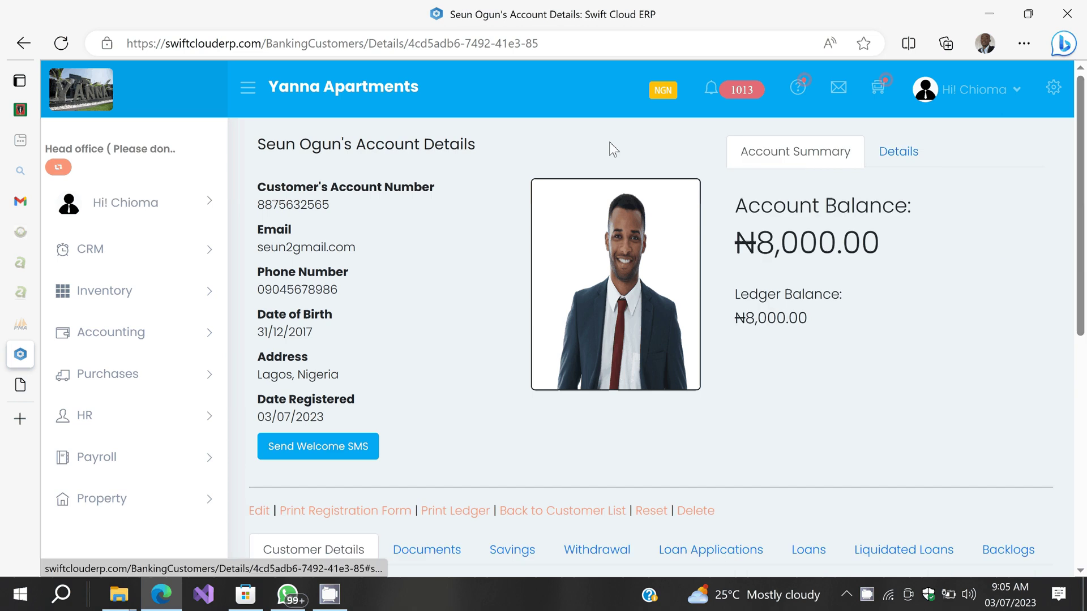
- Check the customer's recorded savings and withdrawals in the account's transaction lists
{"action": "scroll", "coordinate": [429, 338], "scroll_direction": "down", "scroll_amount": 2}
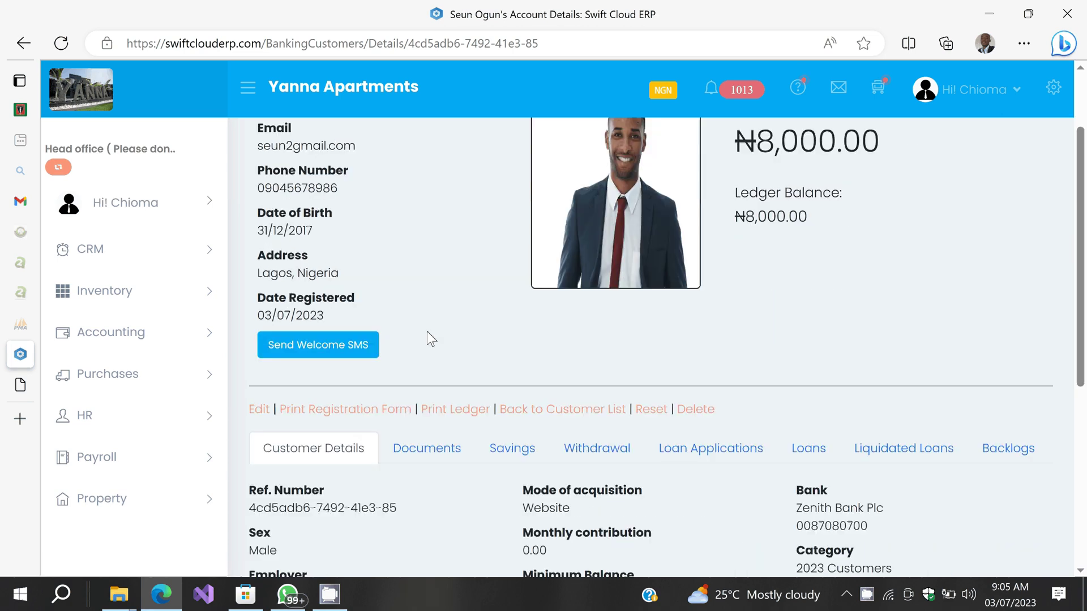
{"action": "left_click", "coordinate": [512, 448]}
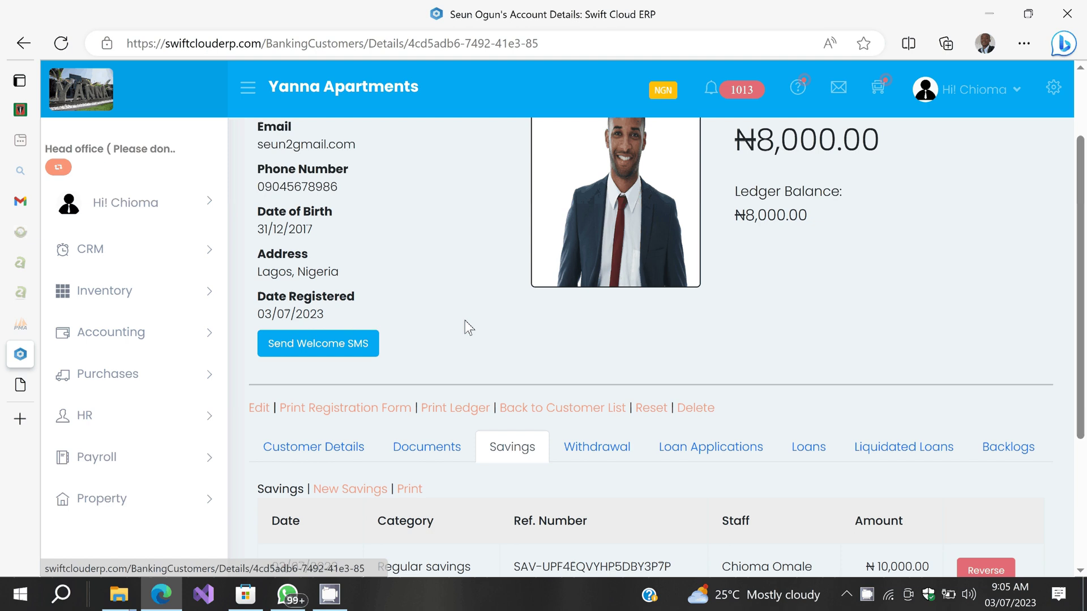
{"action": "scroll", "coordinate": [601, 277], "scroll_direction": "down", "scroll_amount": 3}
{"action": "left_click", "coordinate": [599, 266]}
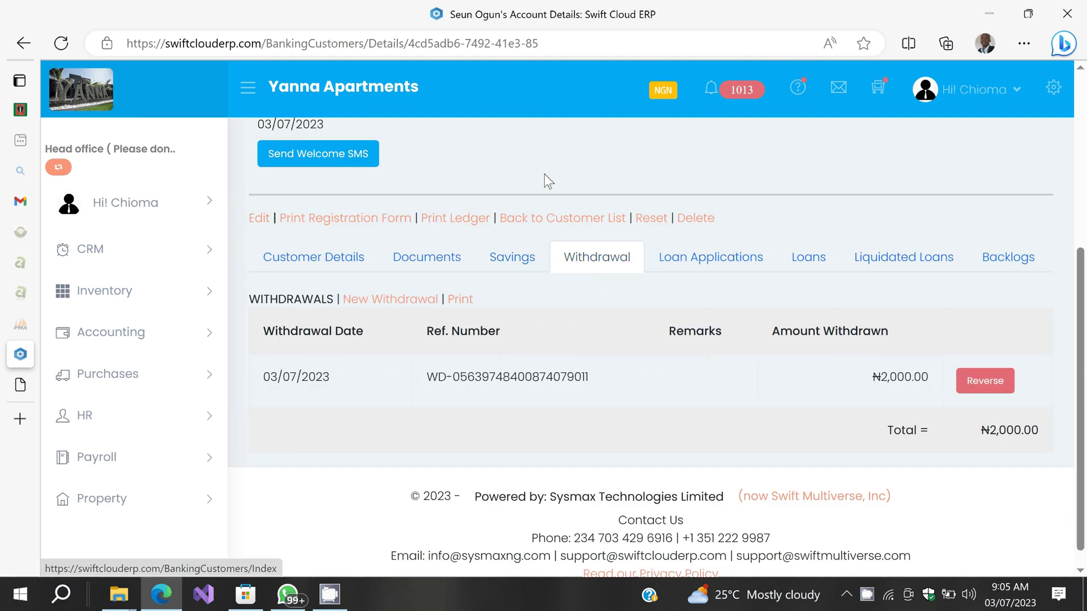
- Reopen the account balance details briefly and switch back to the account summary
{"action": "scroll", "coordinate": [647, 162], "scroll_direction": "up", "scroll_amount": 5}
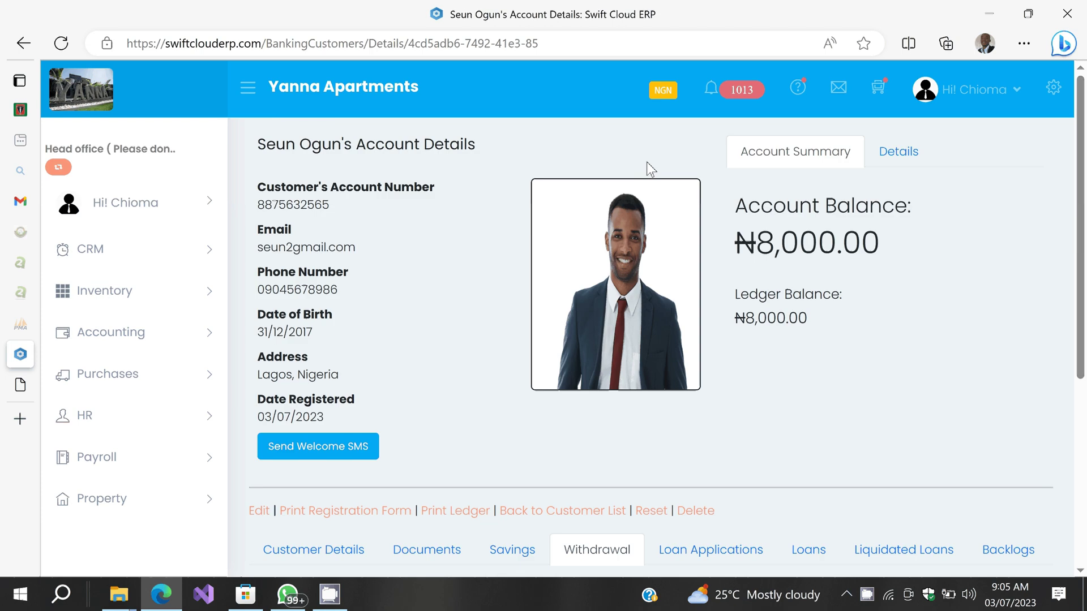
{"action": "left_click", "coordinate": [906, 151]}
{"action": "left_click", "coordinate": [831, 164]}
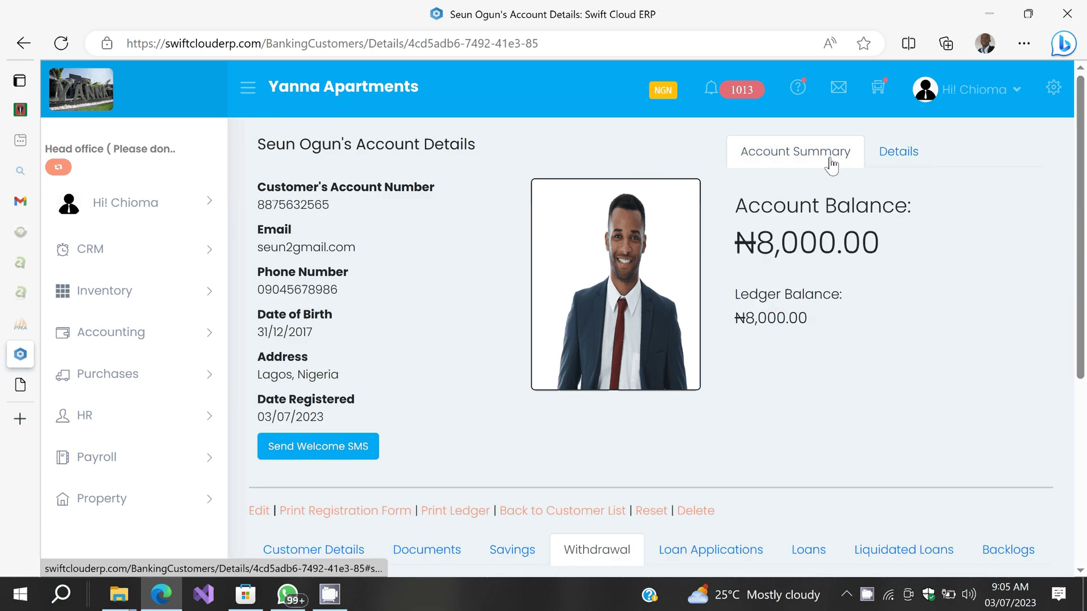